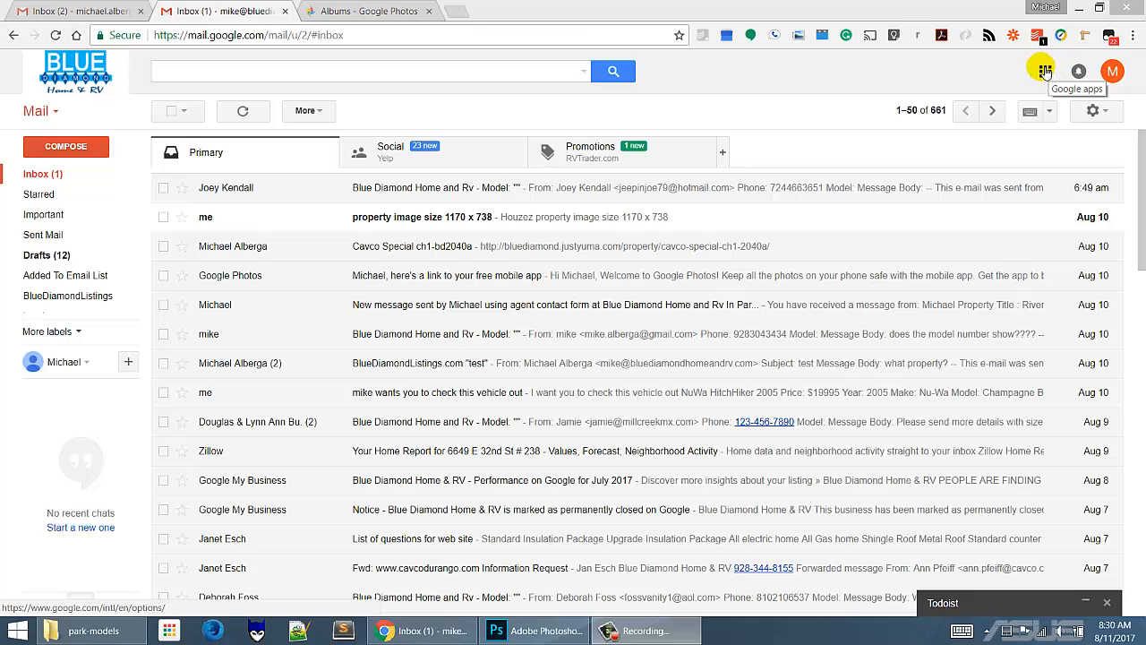
Open Google Photos from the Google apps available in the mail account
click(1045, 71)
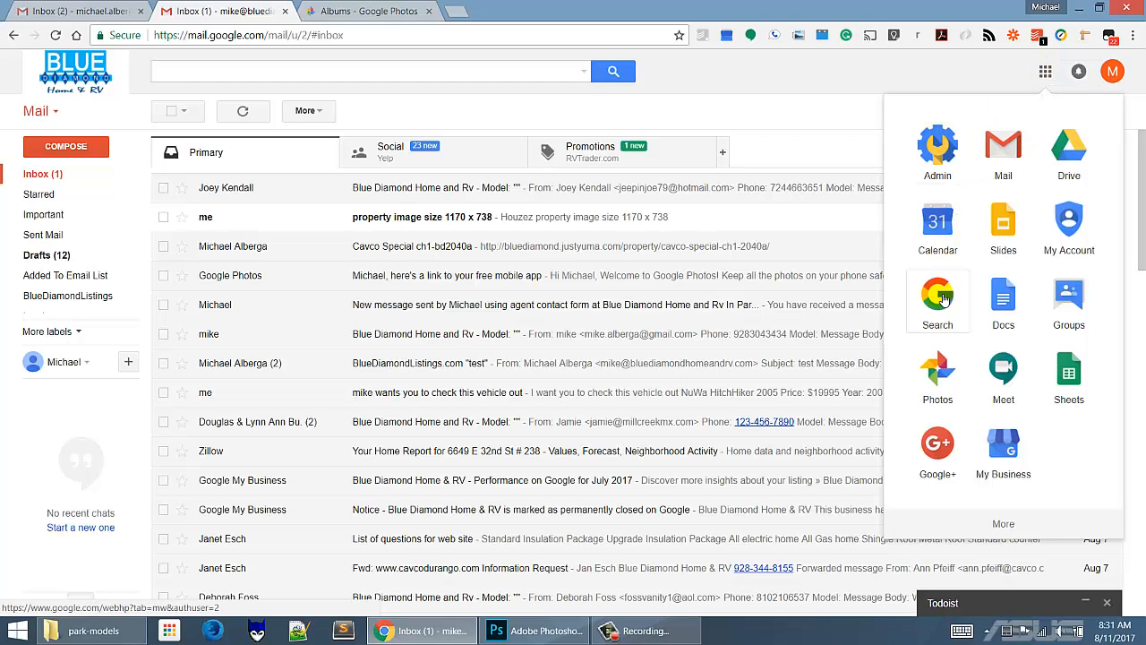
click(938, 394)
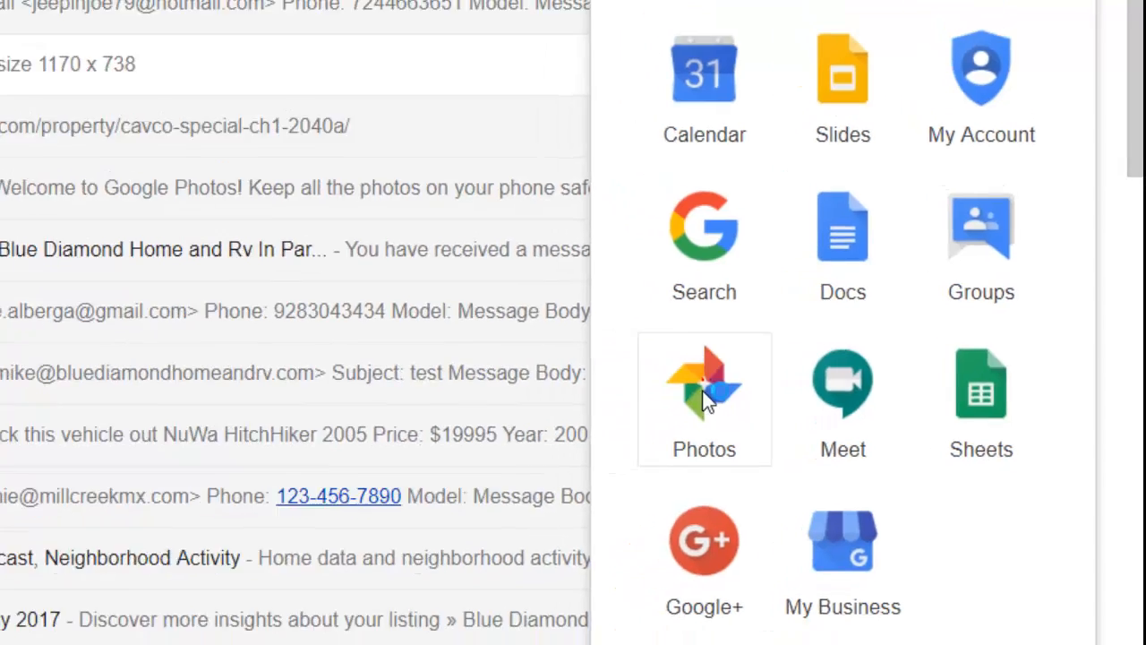
click(648, 391)
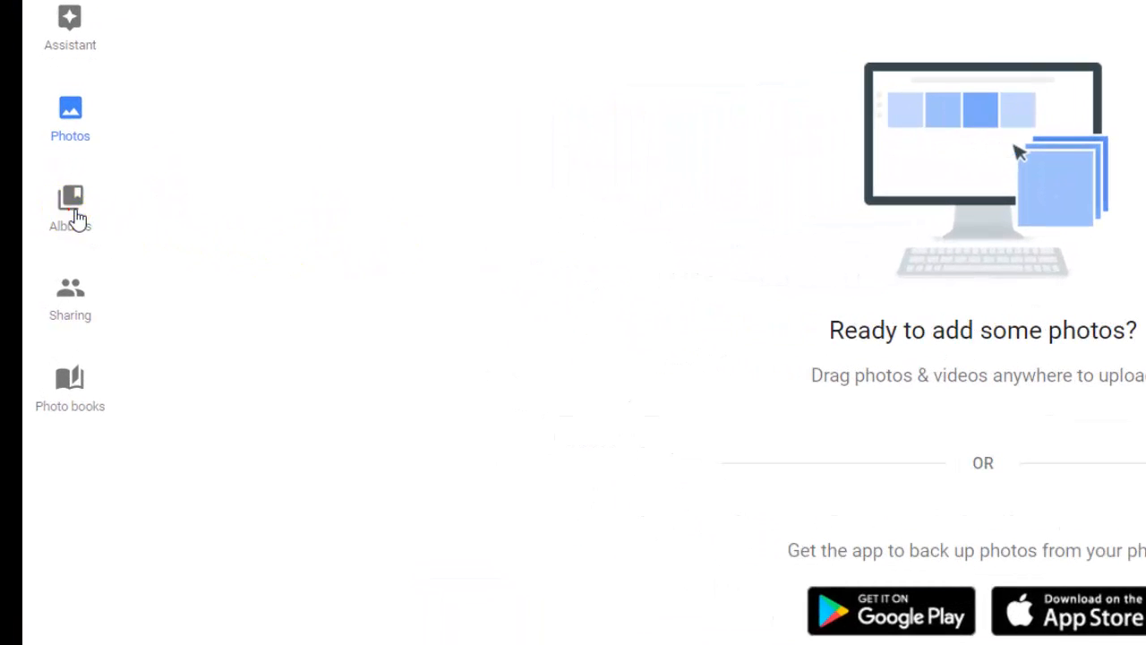
Look through the Albums, Sharing and Photo books sections, then return to Photos
click(65, 231)
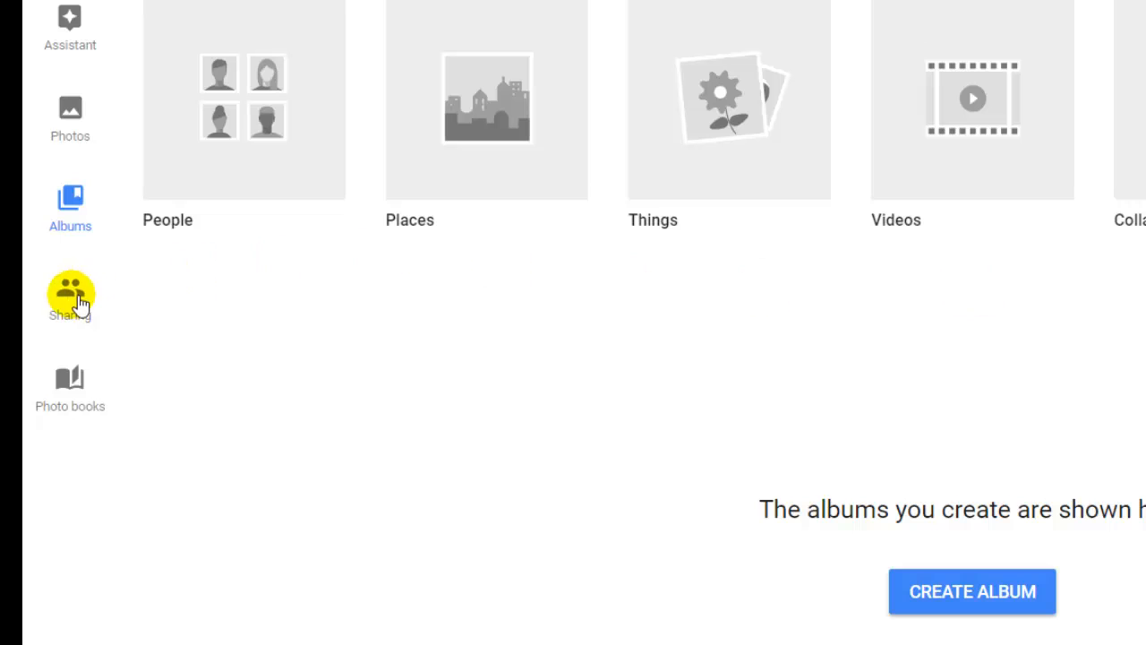
click(73, 305)
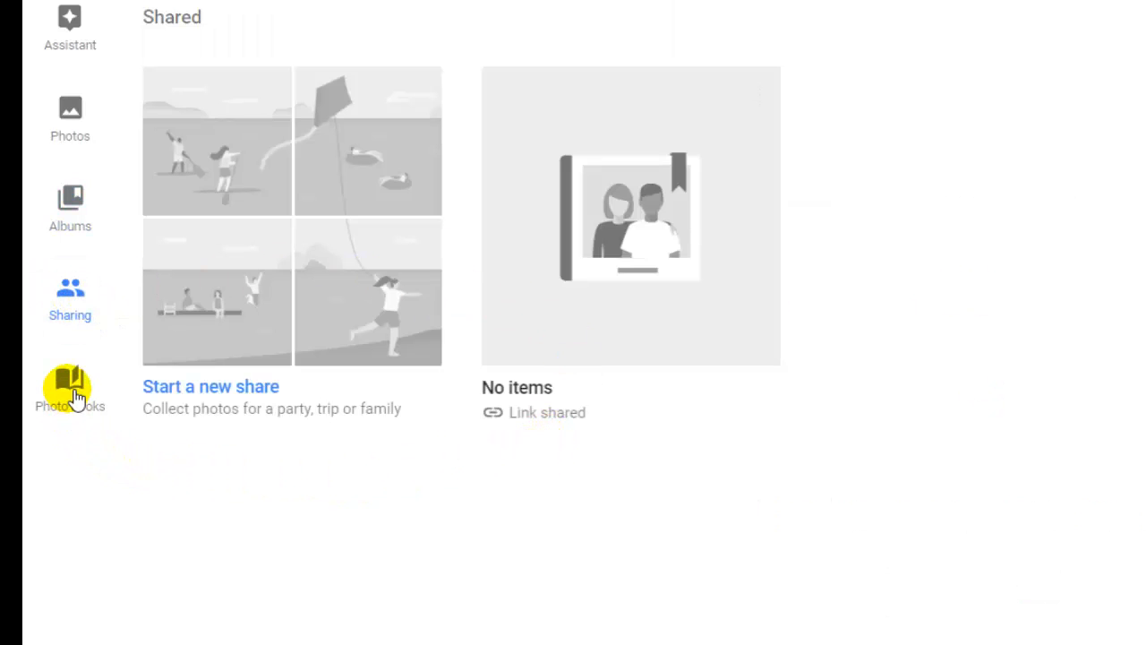
click(75, 399)
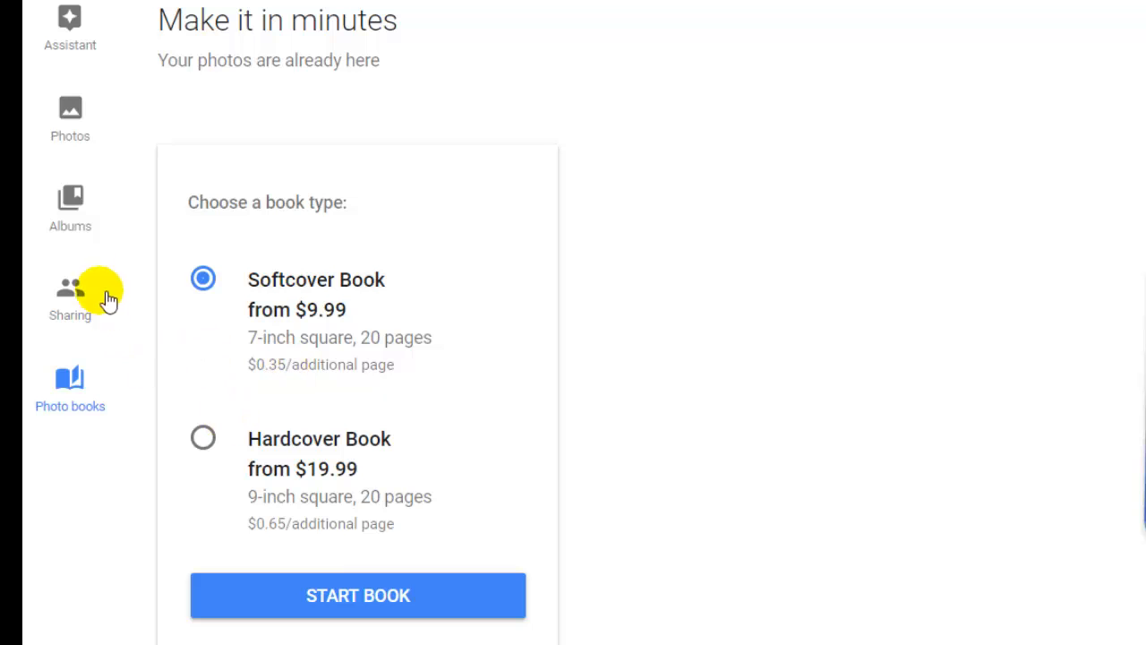
click(61, 119)
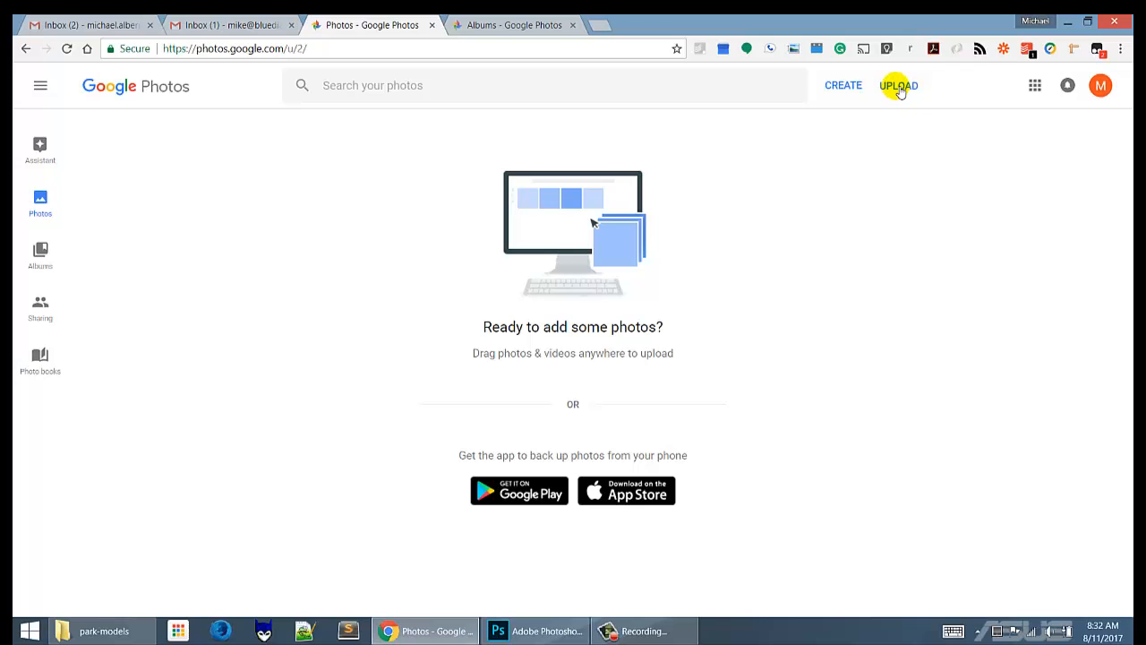
Upload the clayton-amethyst-loft image from the park-models folder to Google Photos
click(106, 631)
click(507, 276)
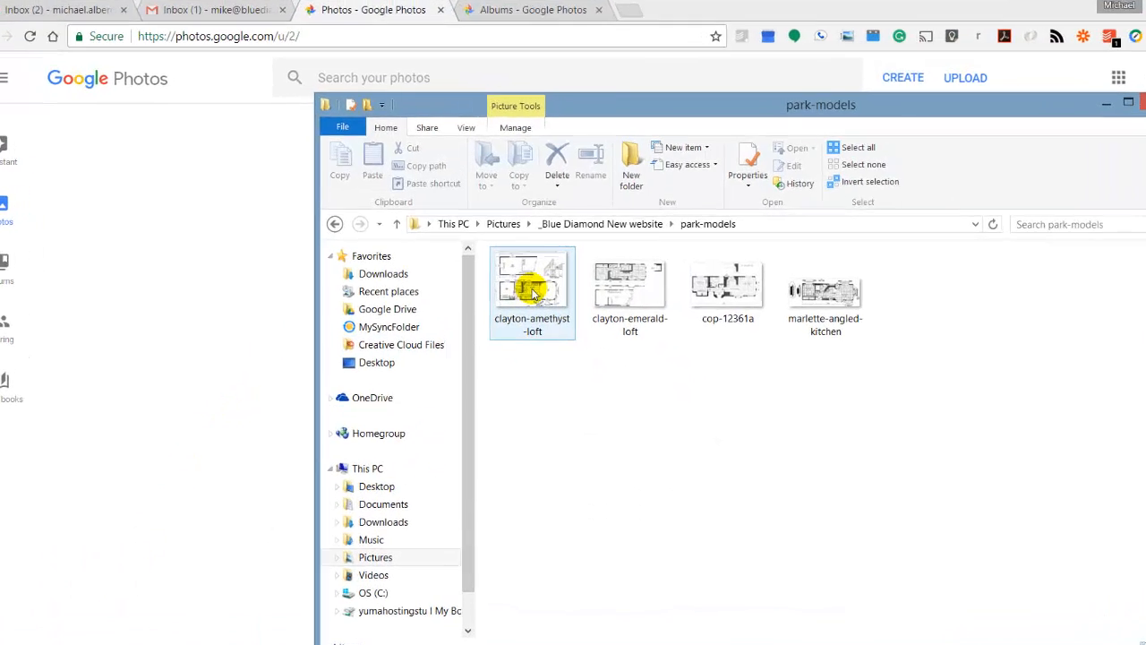
drag(573, 324, 120, 333)
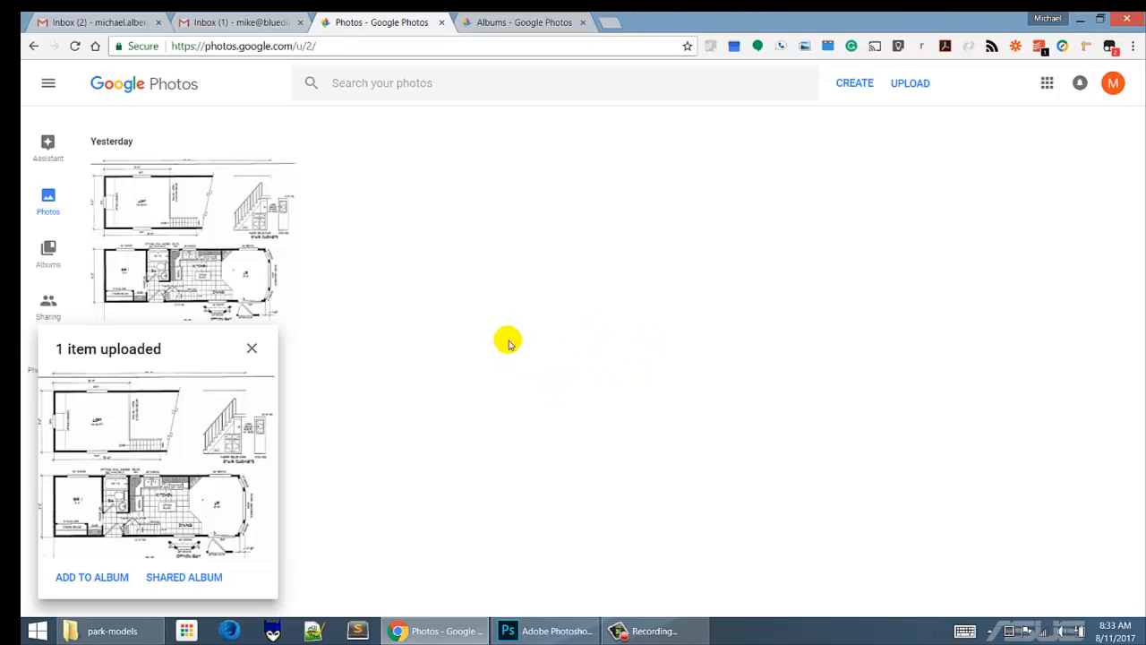
Open the uploaded floor plan, examine its sharing options and suggested contacts, and close them without sharing
click(223, 244)
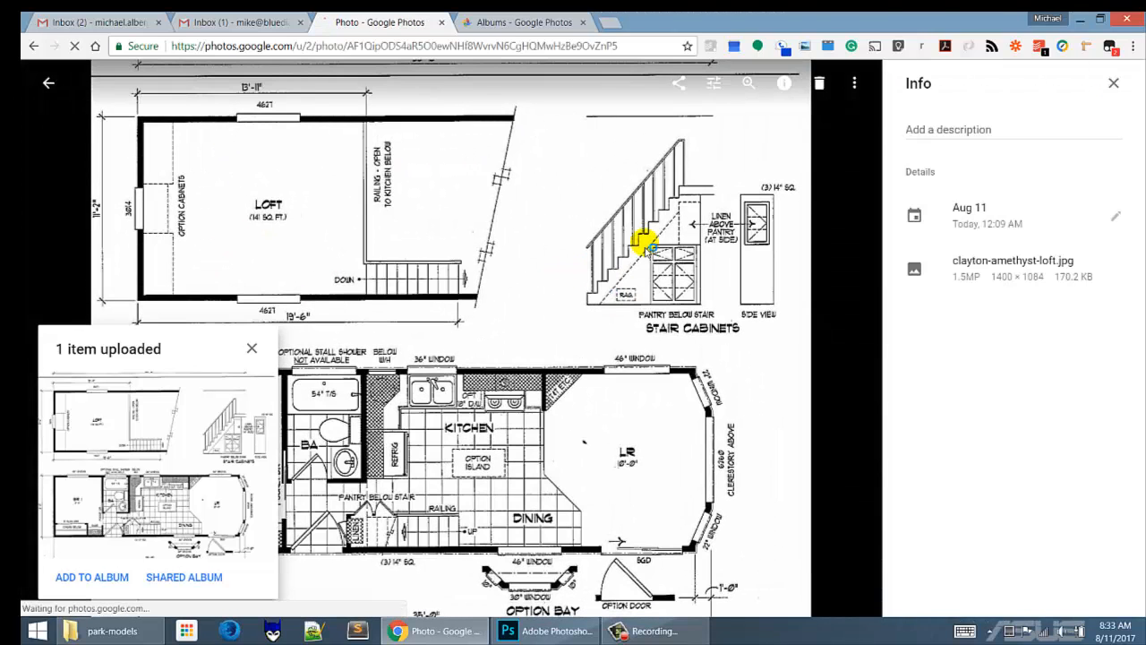
click(681, 93)
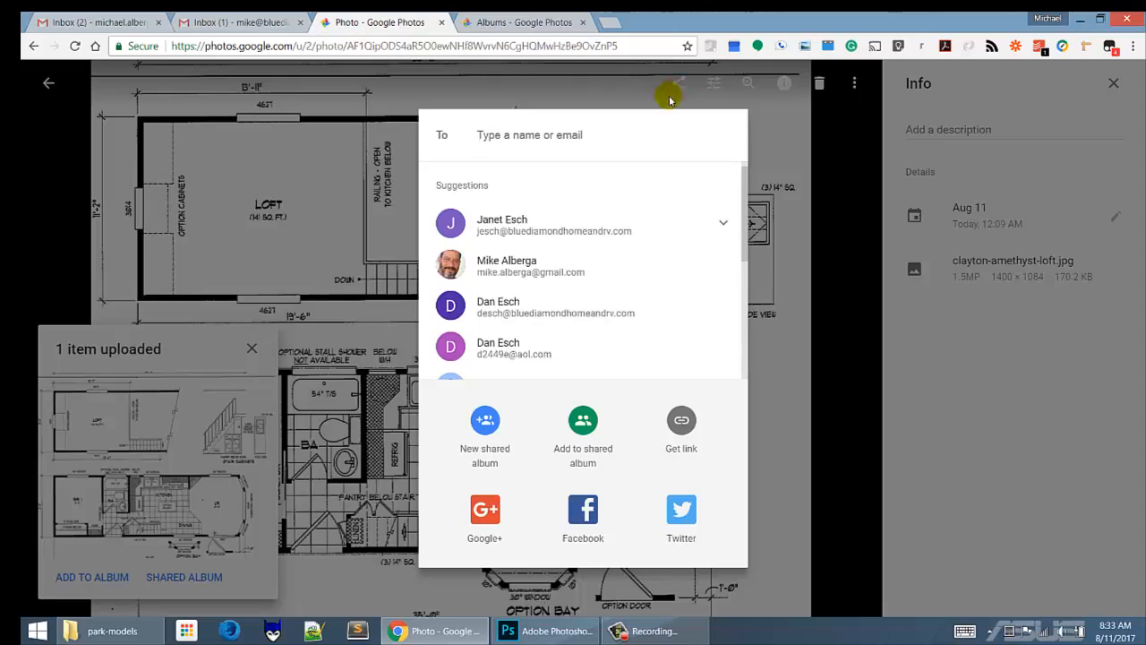
scroll(571, 208, down, 4)
scroll(563, 220, up, 4)
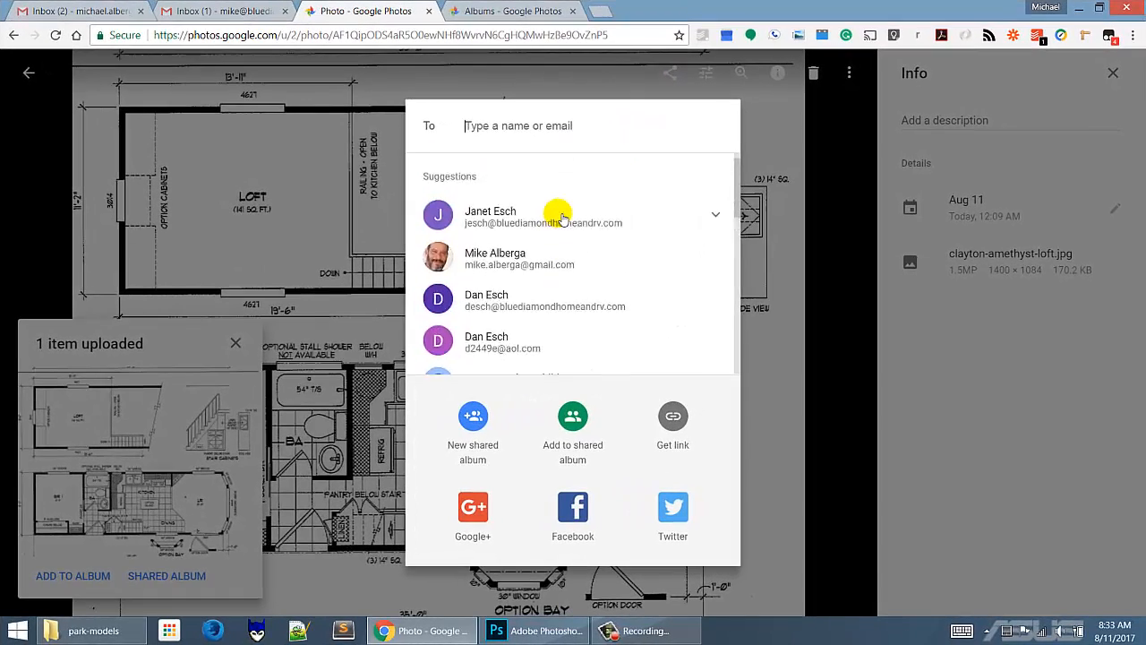
scroll(568, 224, down, 2)
scroll(561, 219, up, 1)
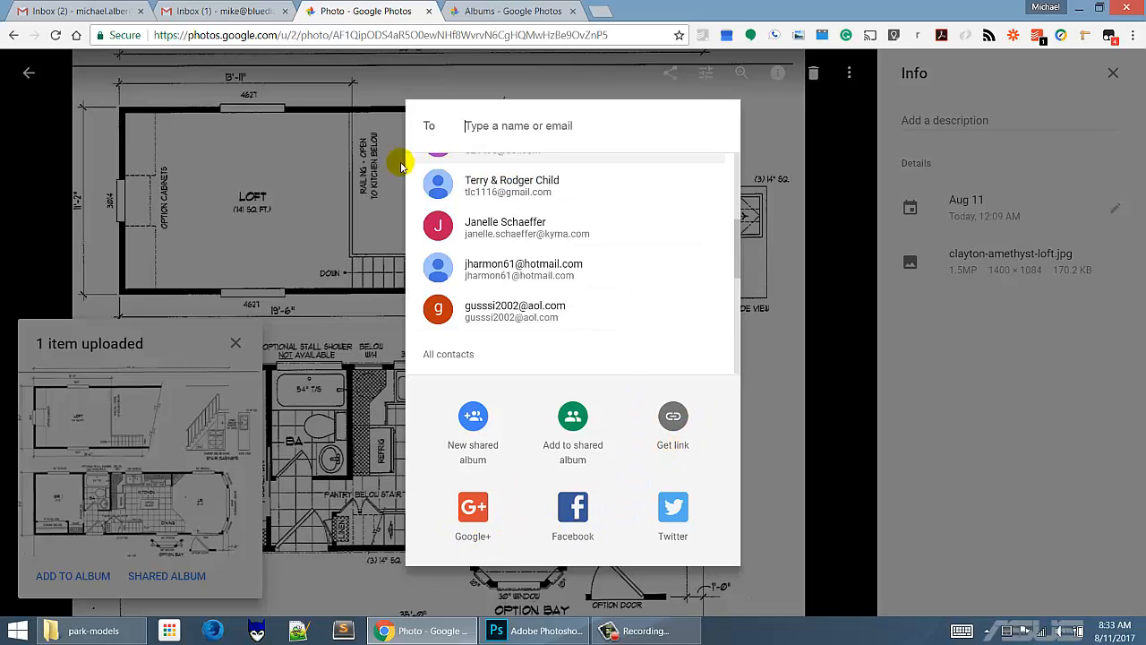
click(379, 94)
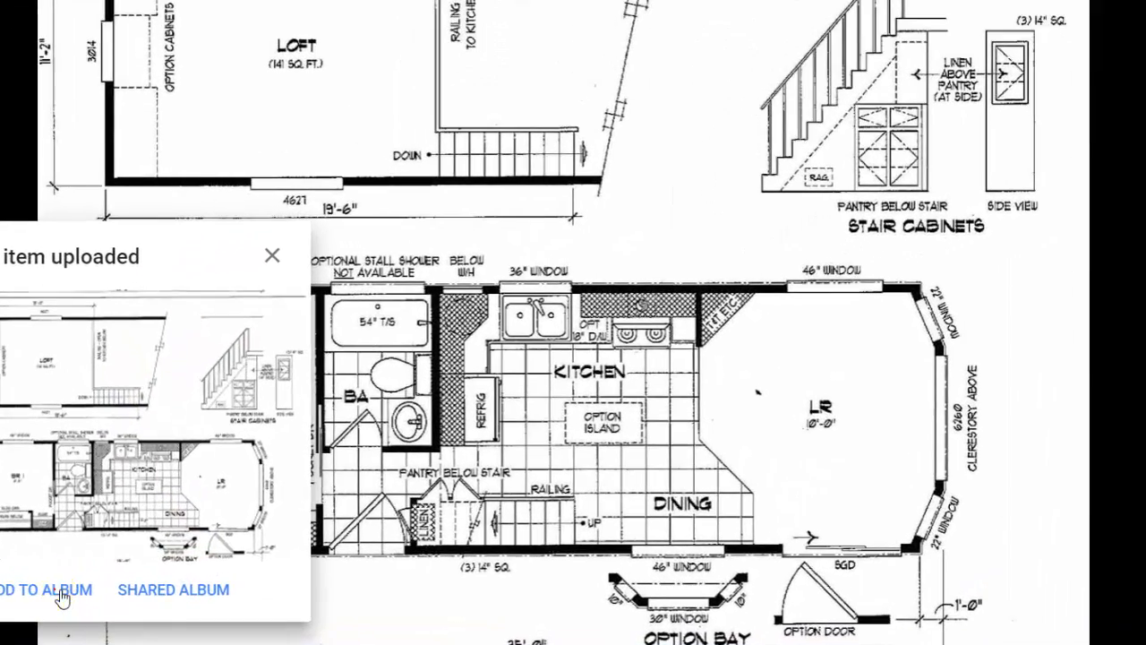
Add the uploaded floor plan to a new album titled clayton-amethyst-loft, copying the title from the image's file name
click(61, 598)
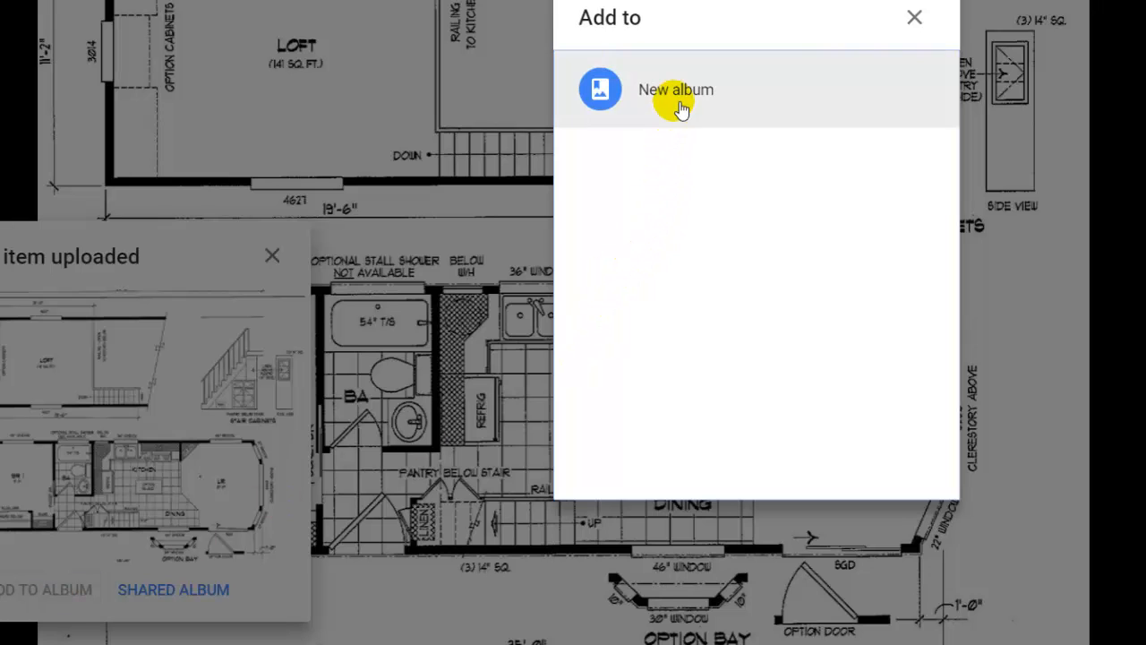
click(679, 106)
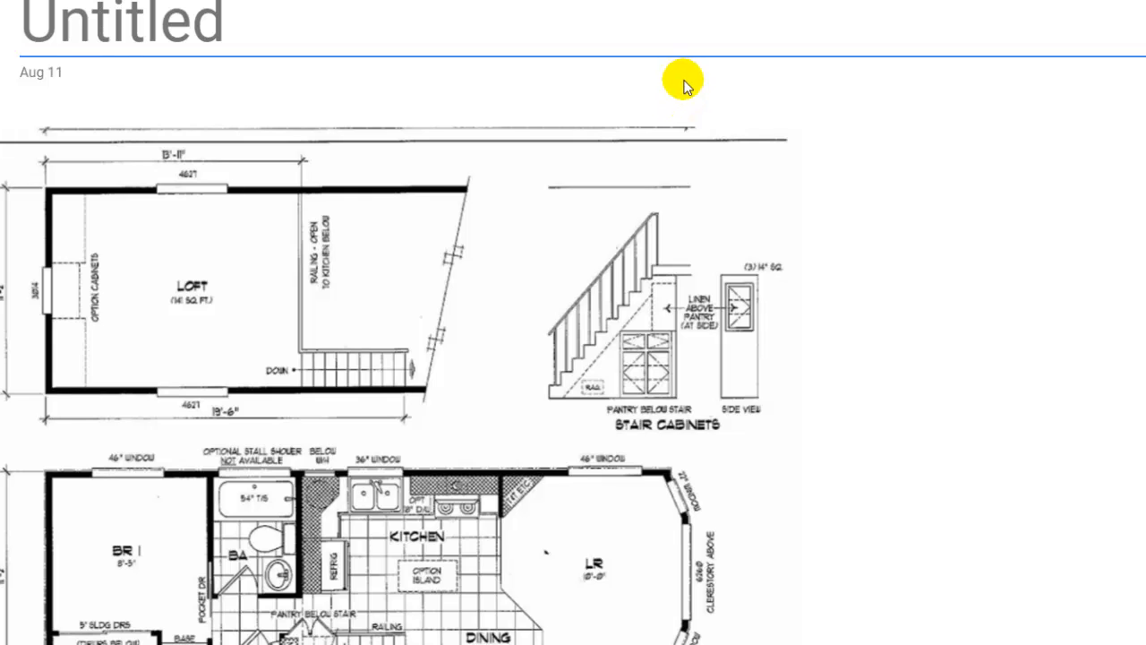
click(35, 644)
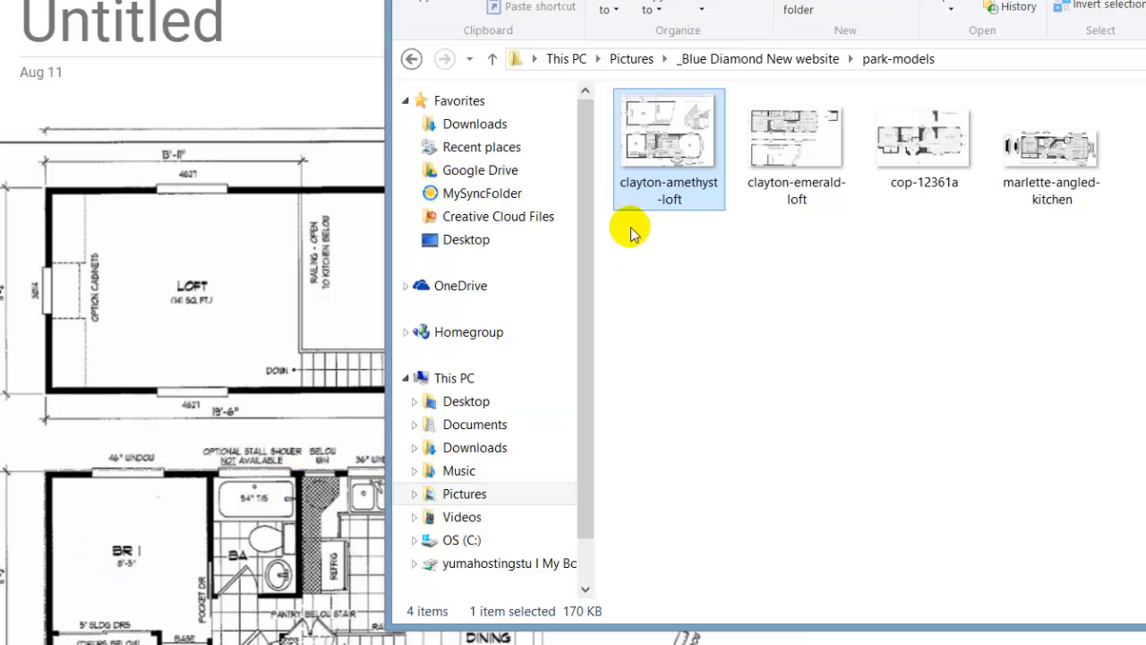
click(690, 195)
key(ctrl+c)
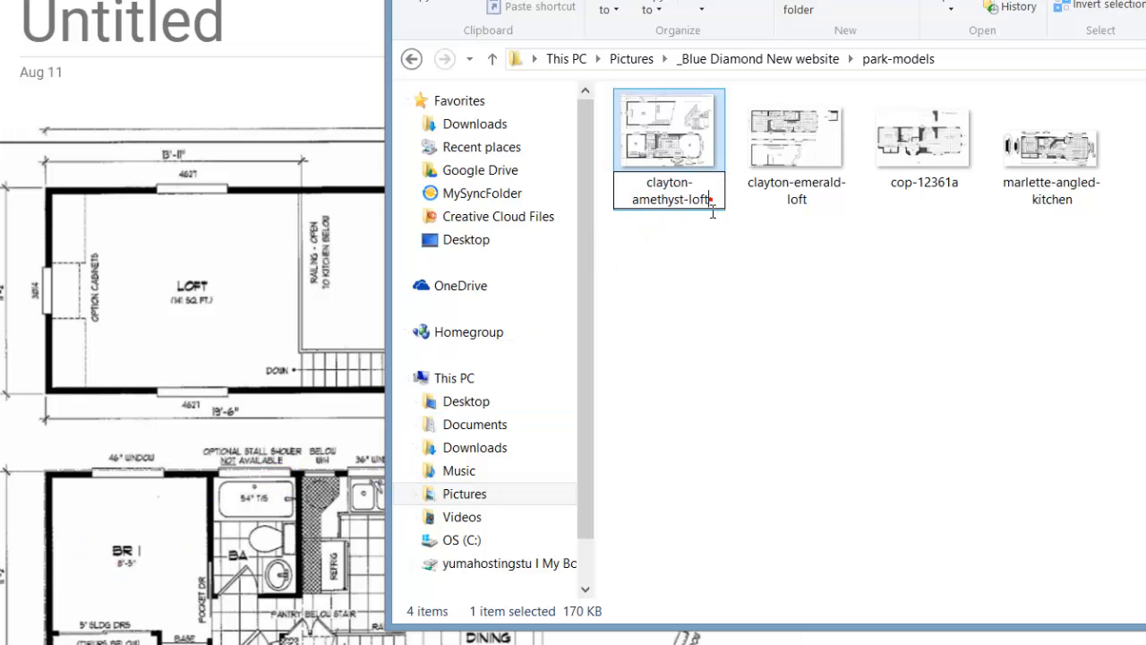
click(712, 304)
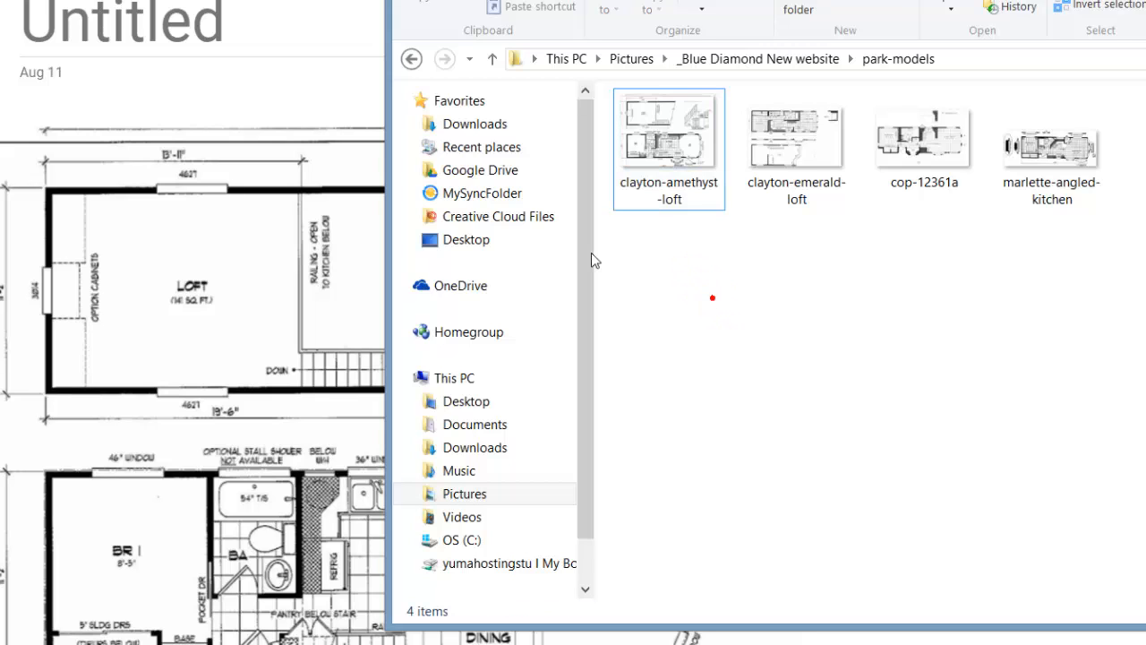
click(291, 55)
key(ctrl+v)
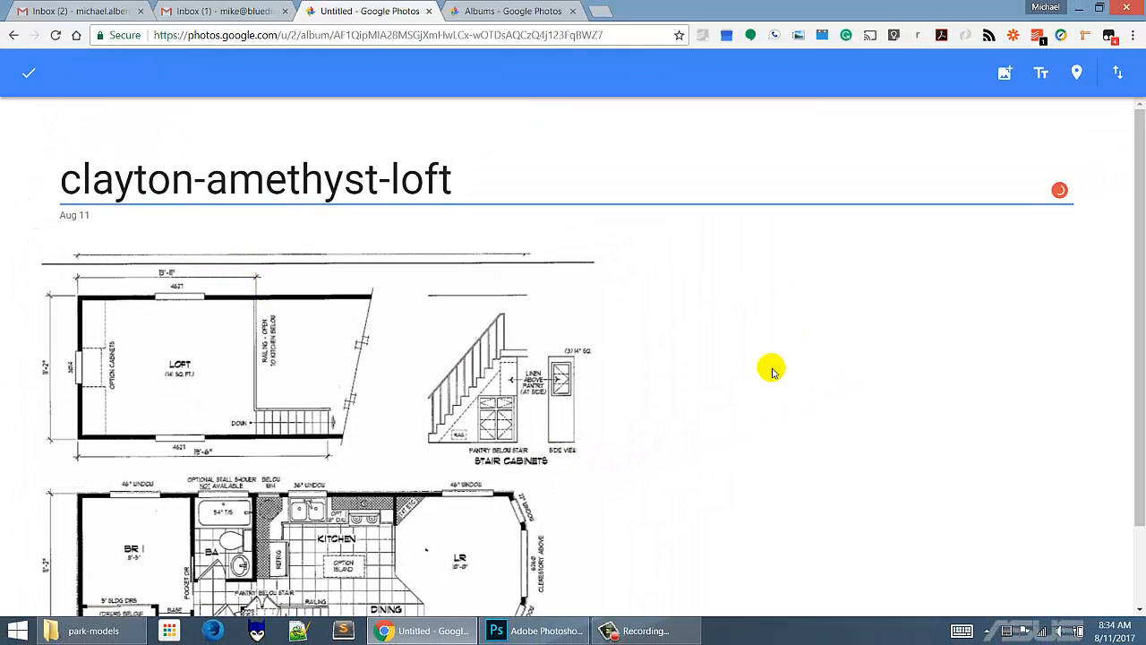
Finish editing the clayton-amethyst-loft album and go back to the albums overview
scroll(740, 441, down, 2)
scroll(662, 413, up, 2)
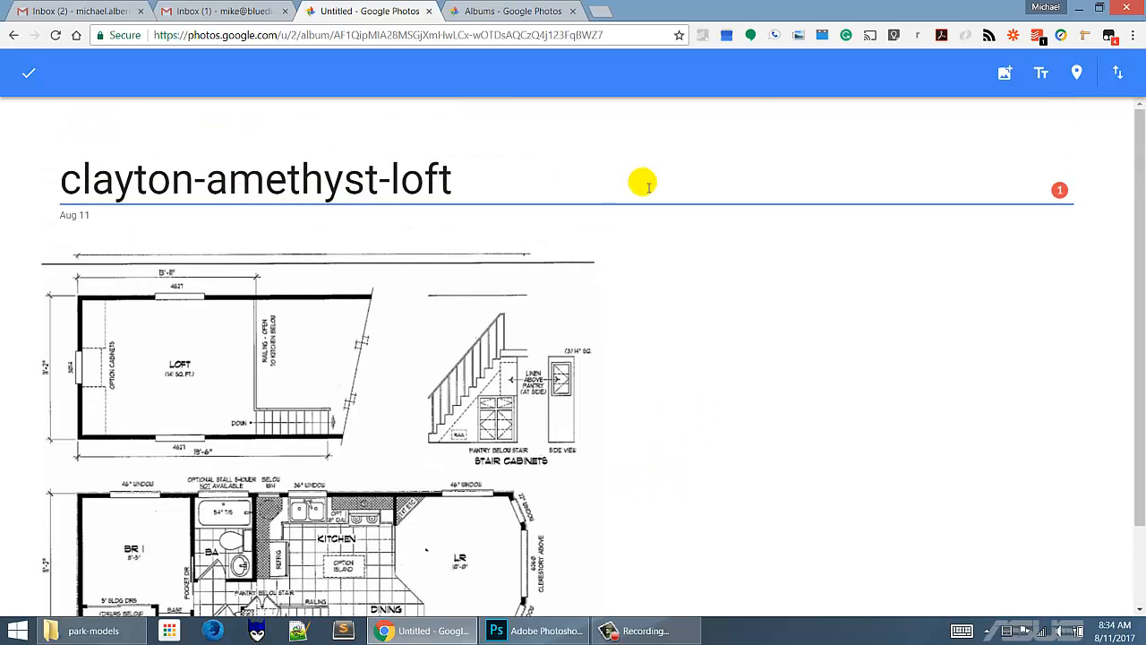
click(24, 80)
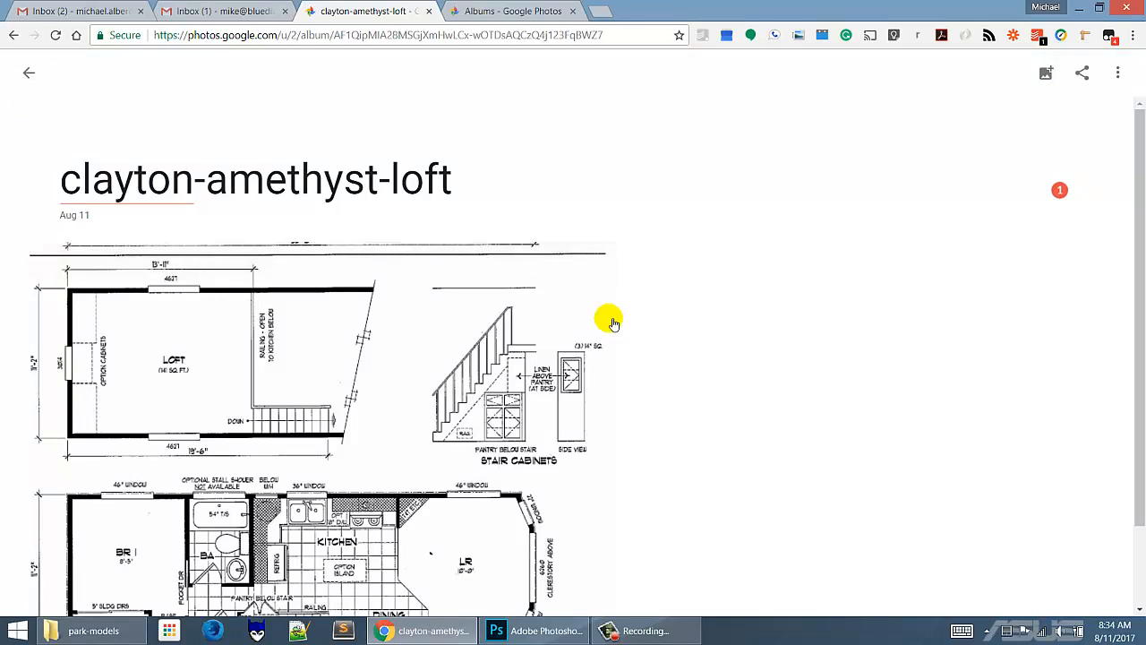
click(27, 73)
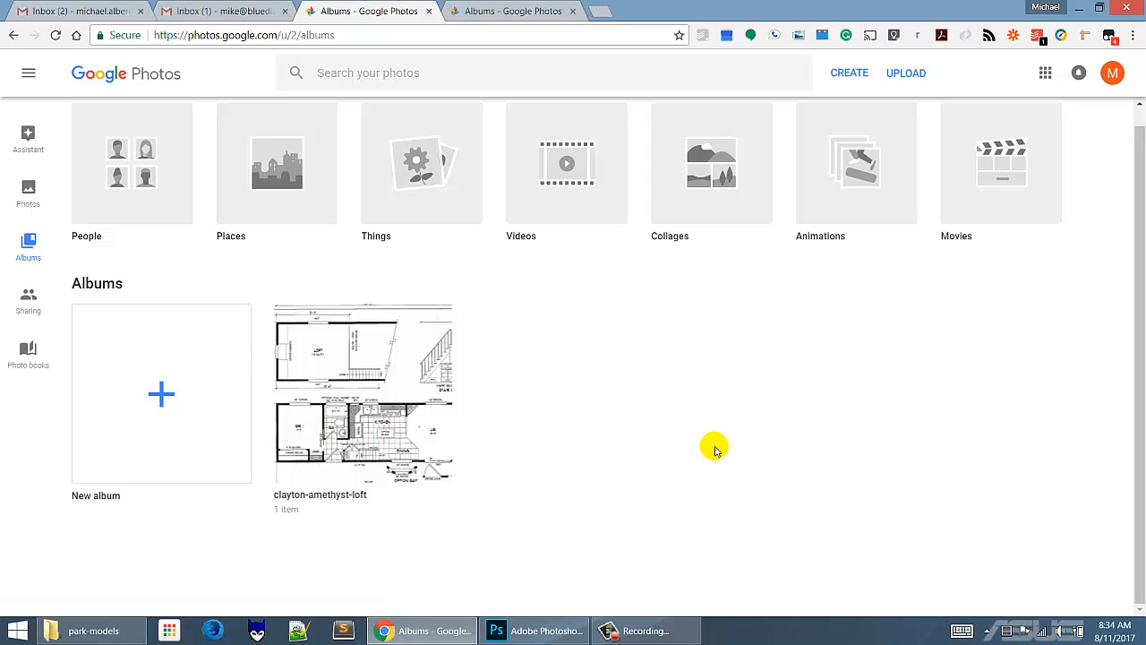
Switch to File Explorer and open the multi-section folder inside _Blue Diamond New website
click(119, 632)
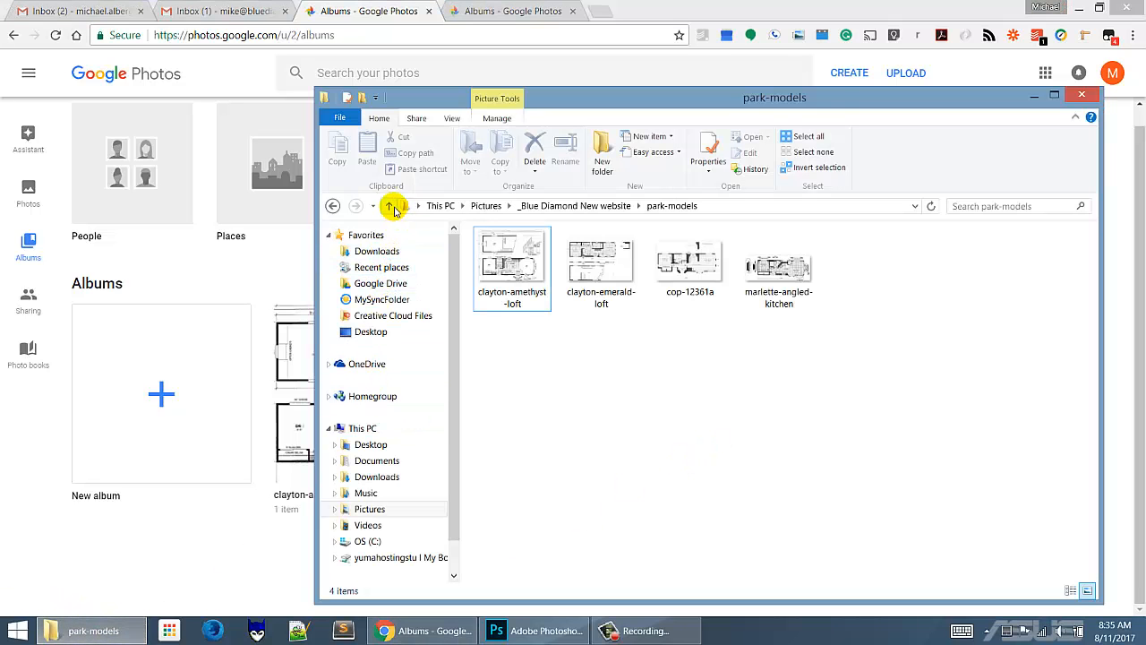
click(390, 207)
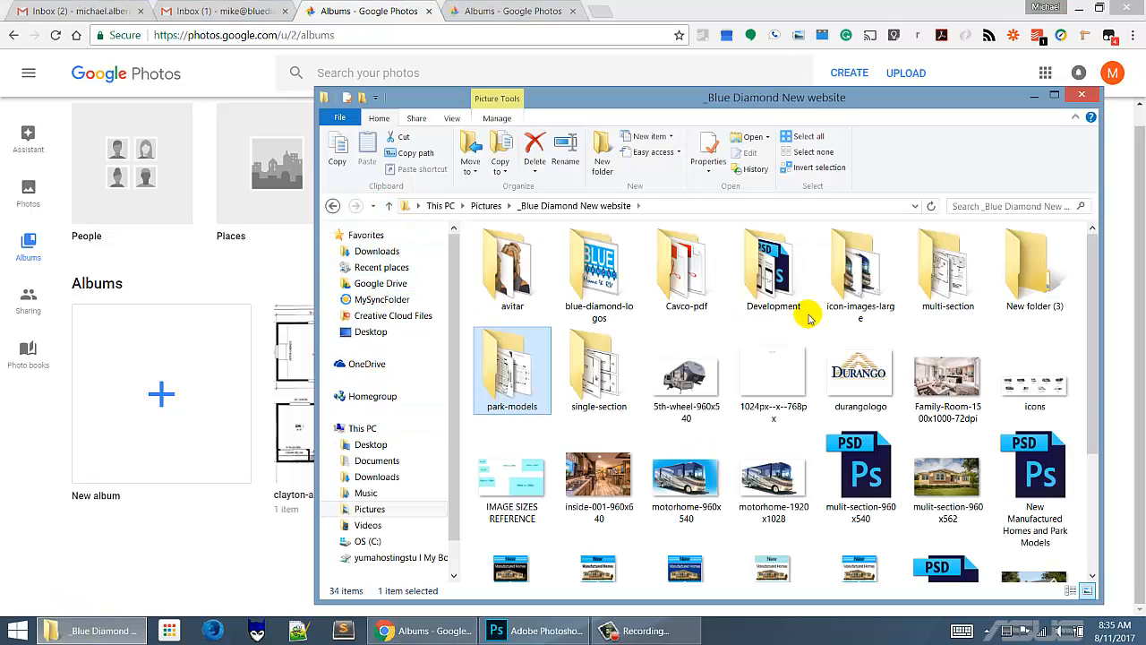
double_click(956, 283)
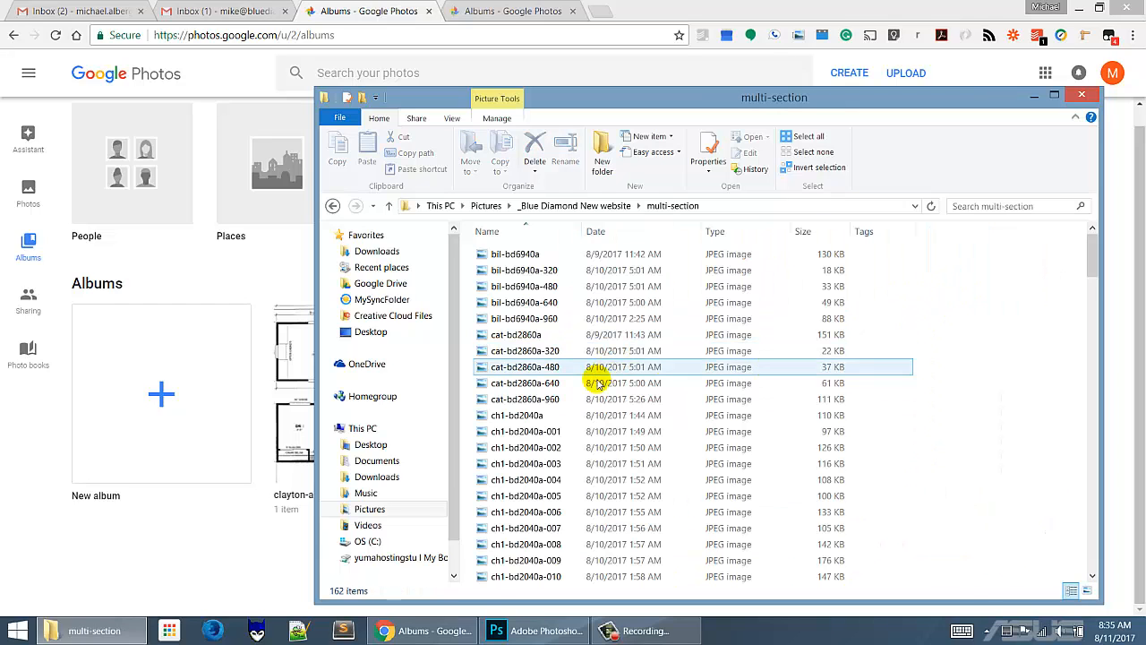
Select all images from ch1-bd2040a through ch1-bd2040a-960 and upload them to Google Photos
click(527, 301)
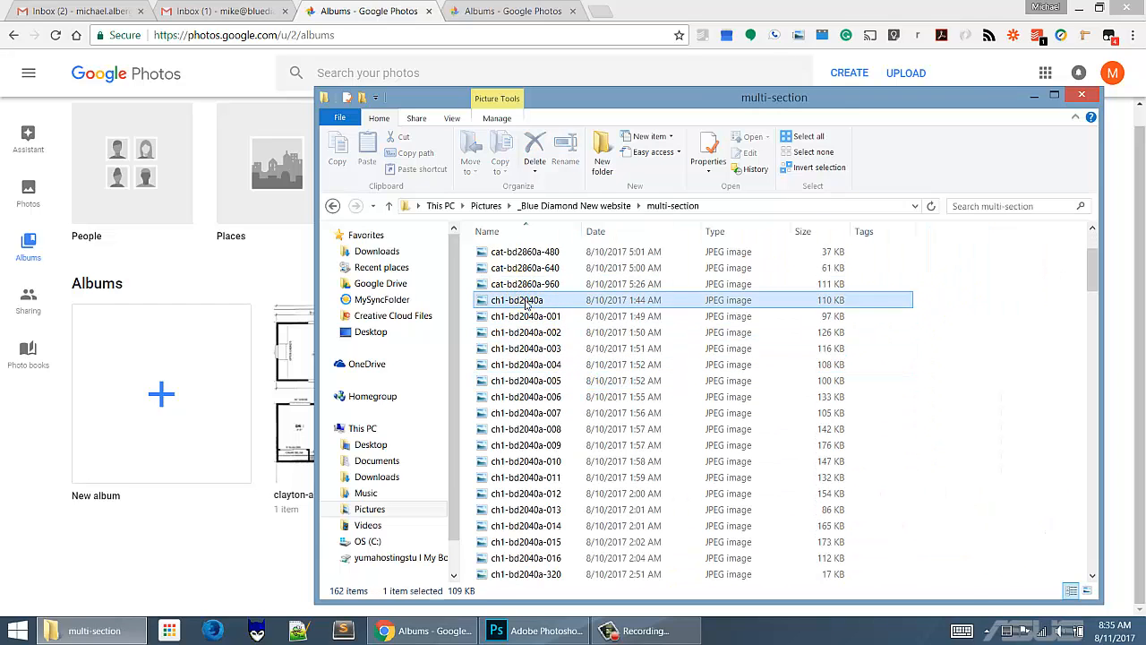
scroll(524, 504, down, 2)
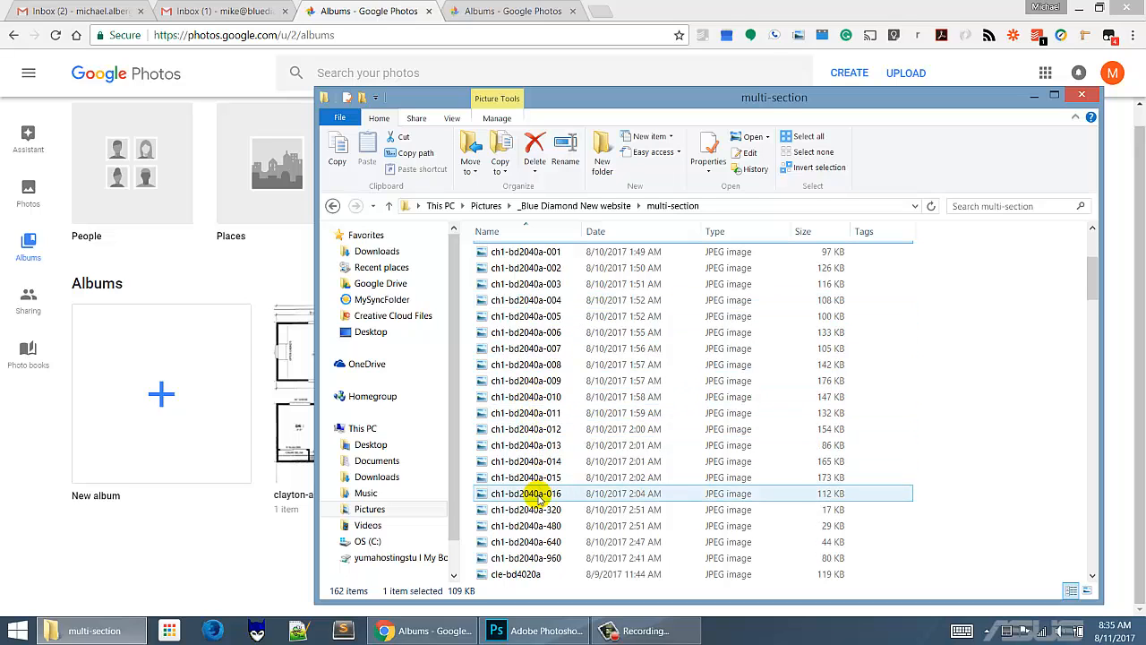
click(539, 509)
click(547, 527)
click(560, 559)
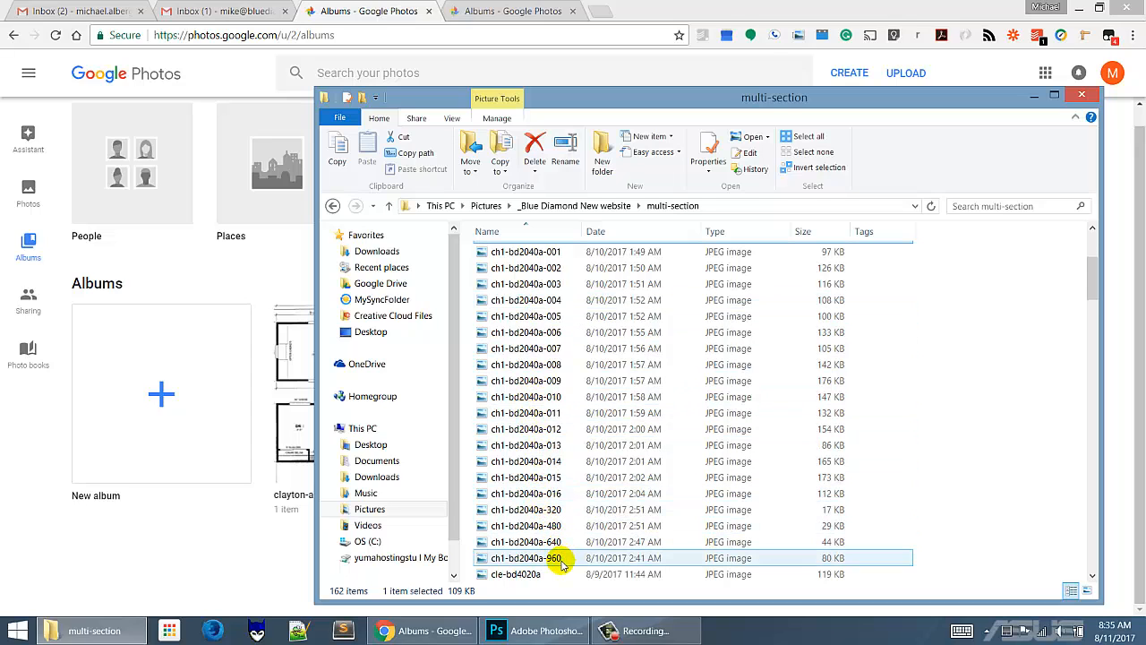
shift+click(561, 561)
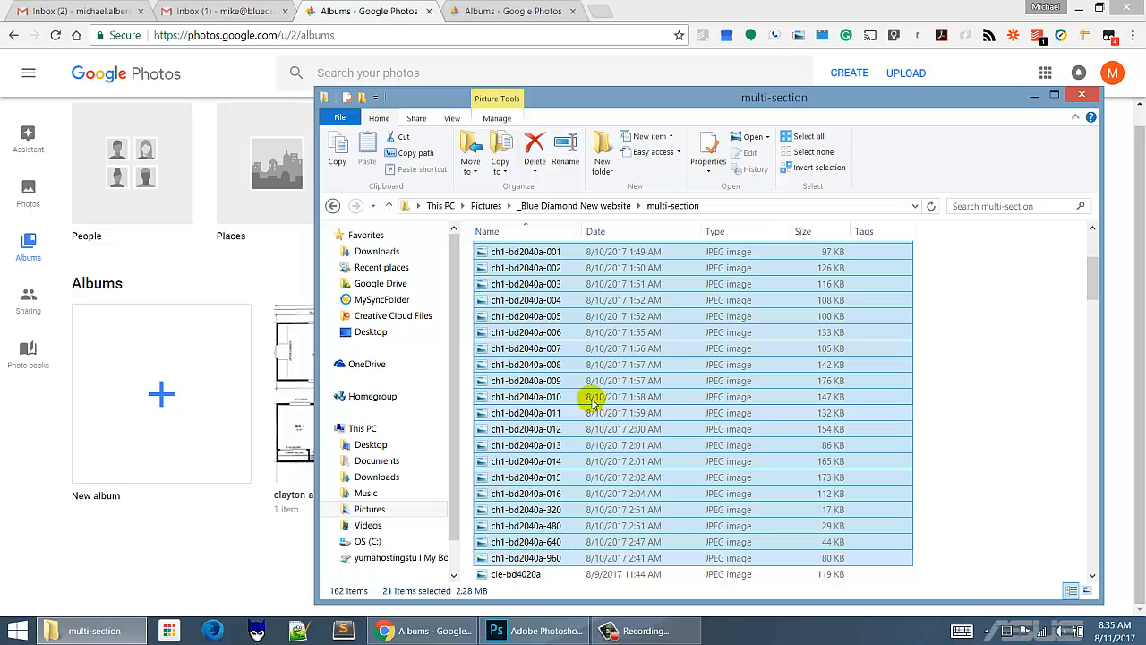
drag(512, 269, 145, 401)
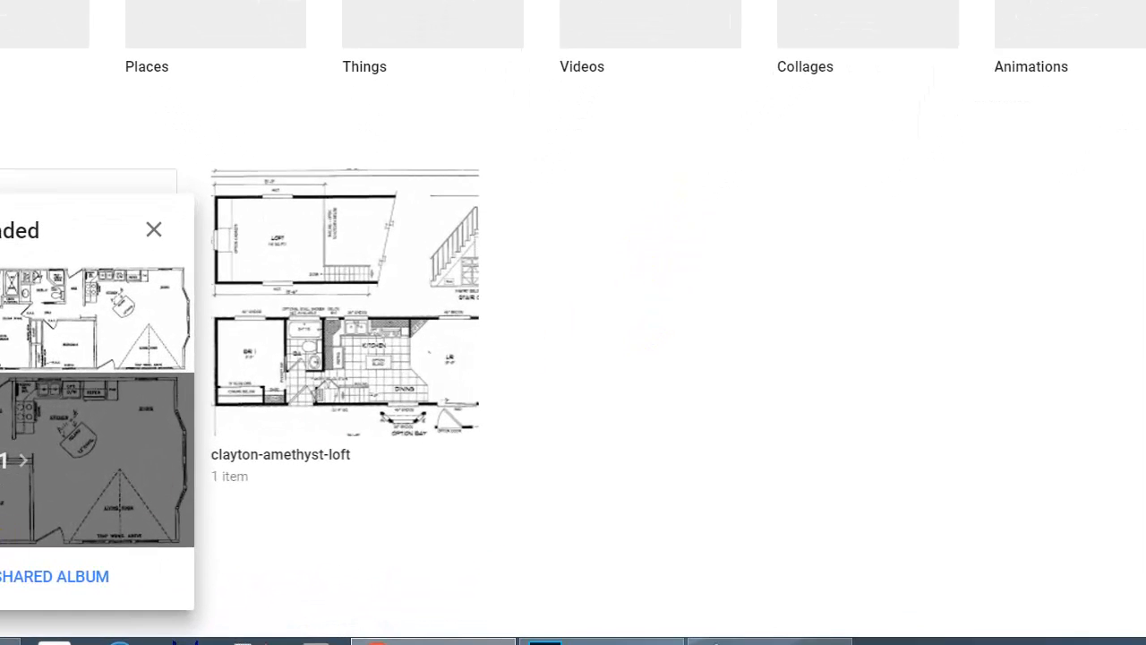
Add the uploaded images to a new album and copy the file name ch1-bd2040a from the multi-section folder
click(3, 576)
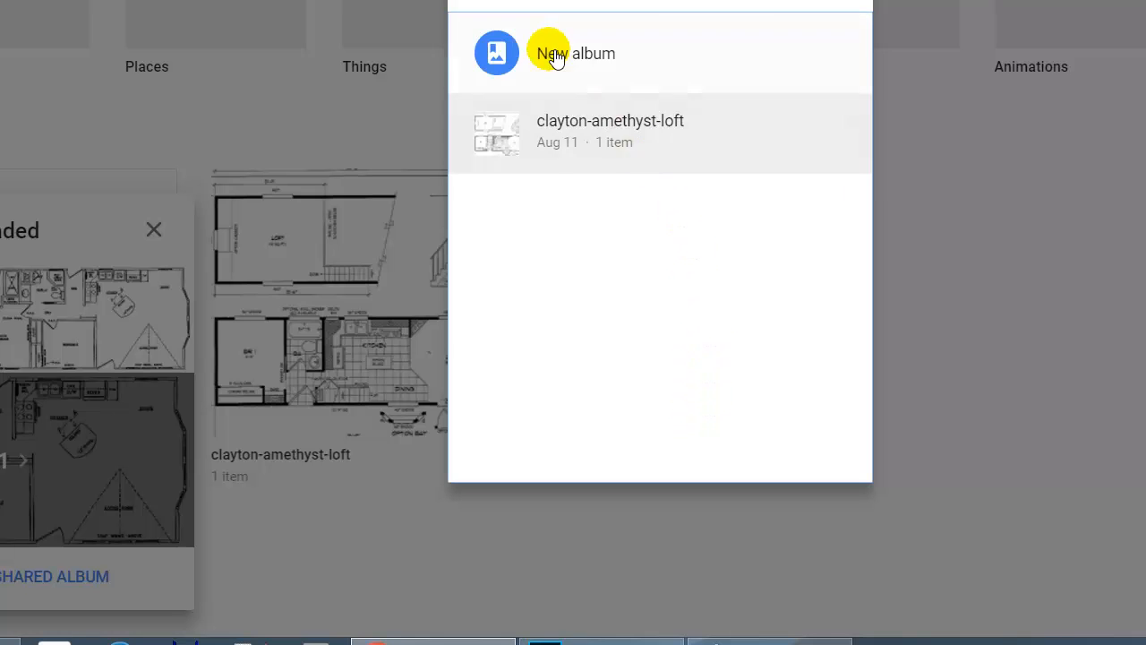
click(544, 54)
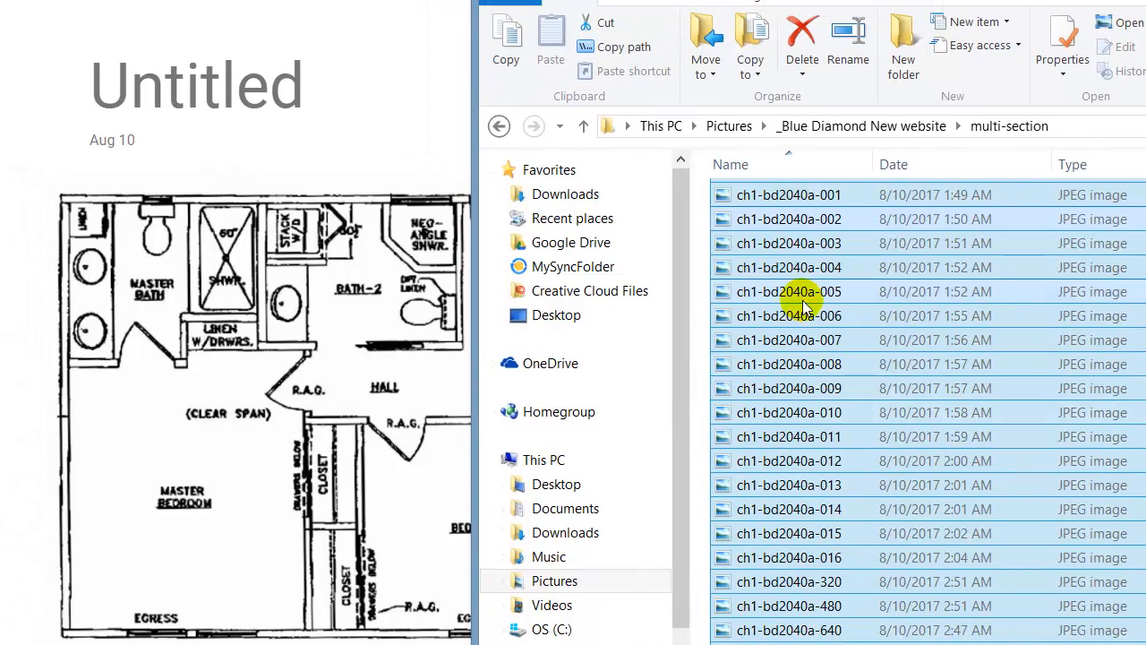
click(803, 304)
scroll(799, 296, up, 2)
click(806, 265)
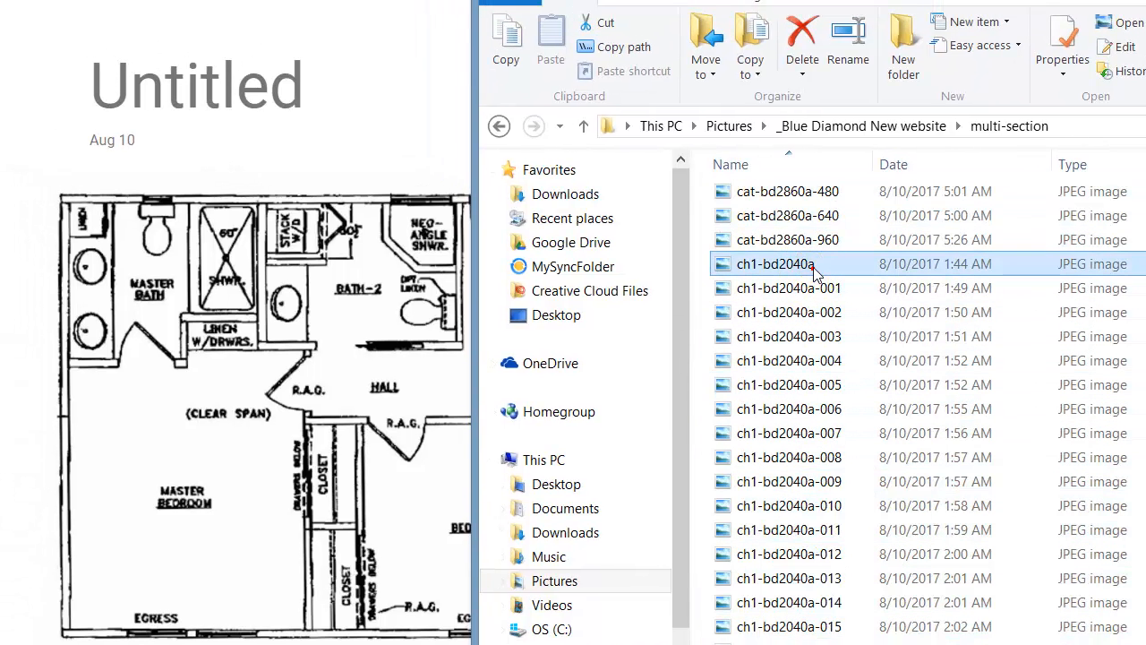
click(814, 265)
key(ctrl+c)
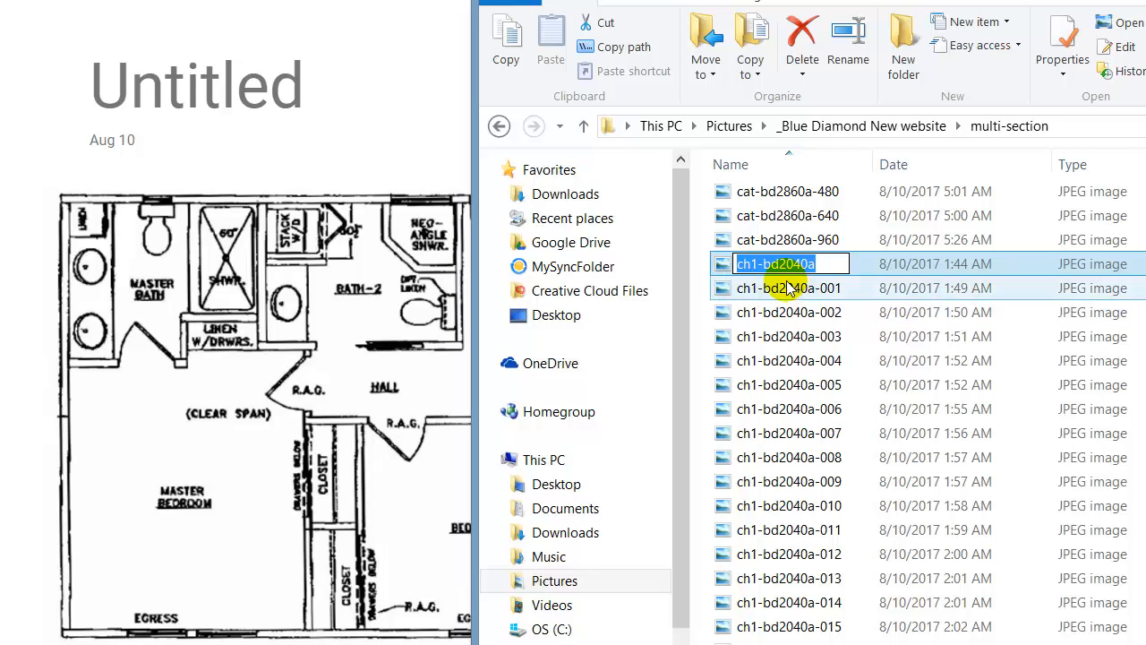
Paste the copied file name ch1-bd2040a as the title of the new album
click(787, 240)
click(345, 129)
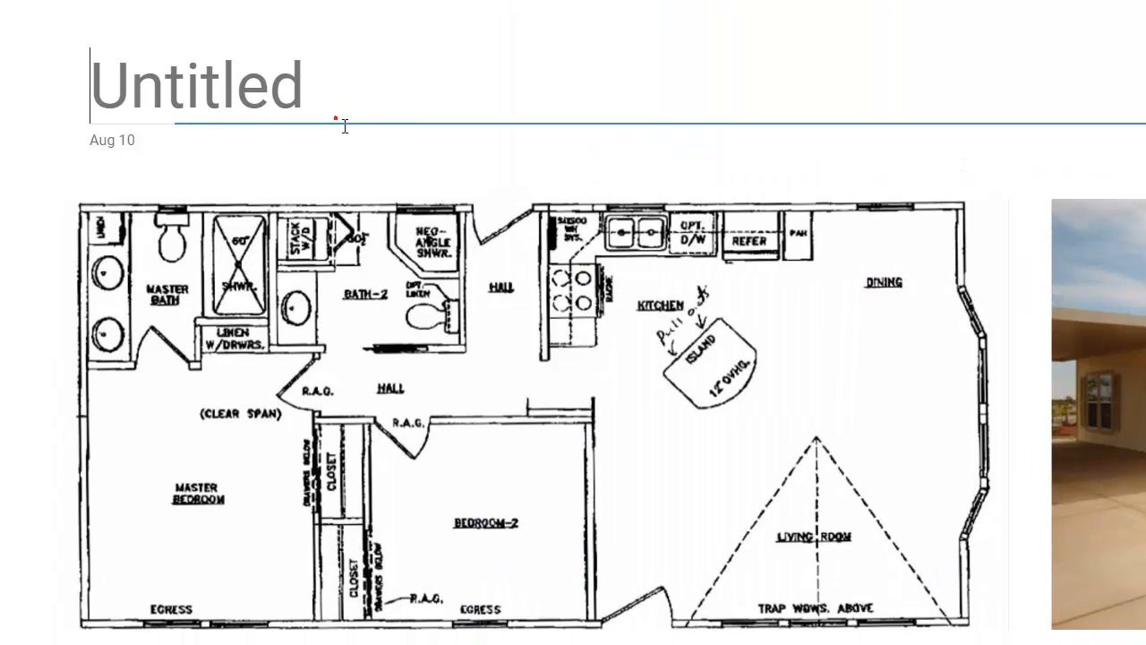
click(321, 93)
click(194, 99)
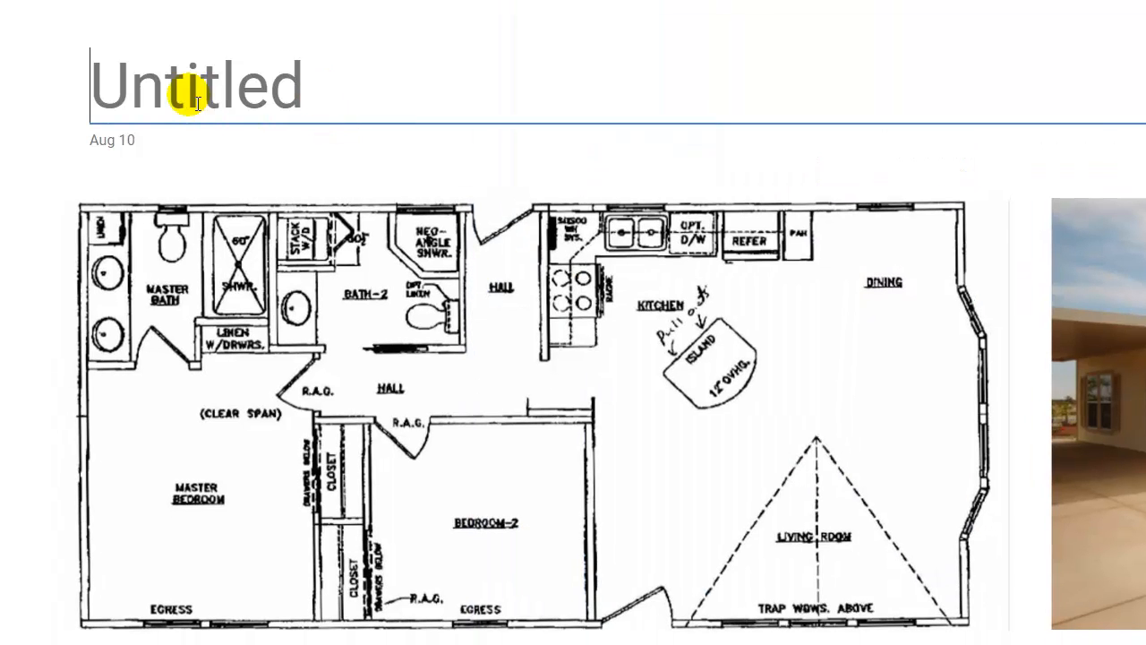
key(ctrl+v)
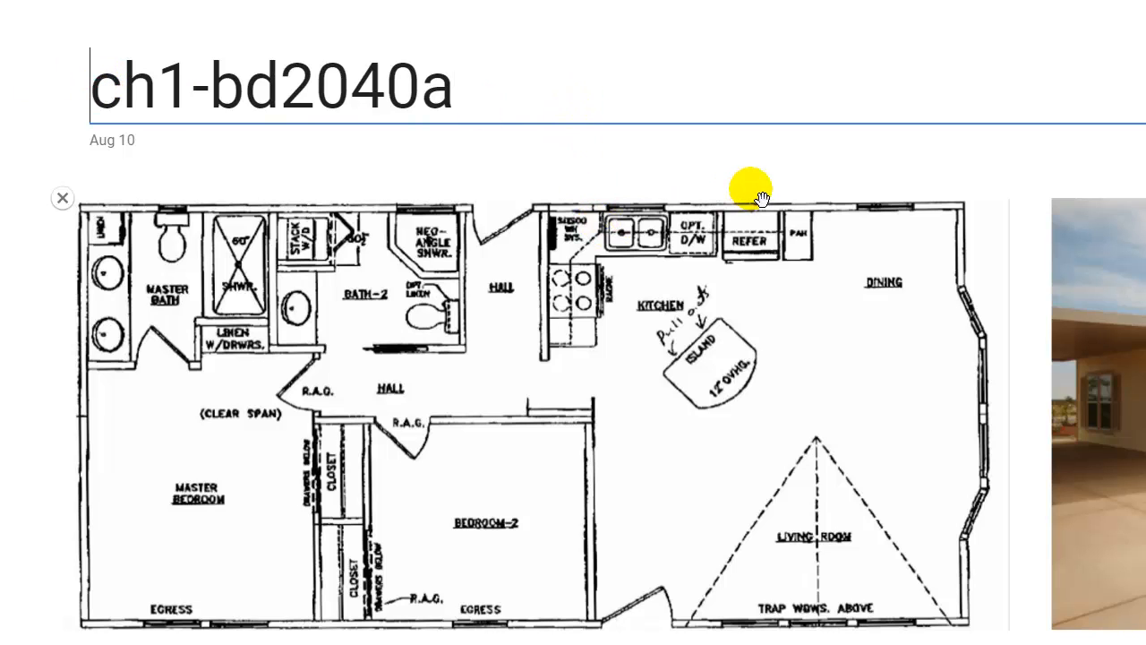
Put Cavco Special in front of ch1-bd2040a in the album title
text(Cavco )
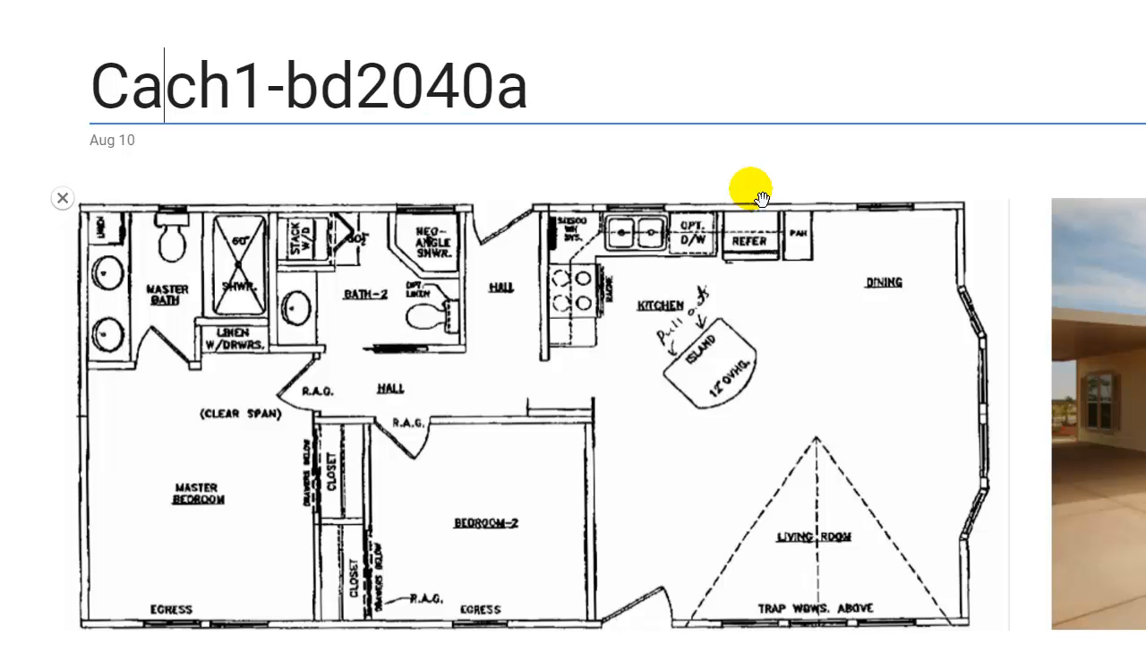
text(s)
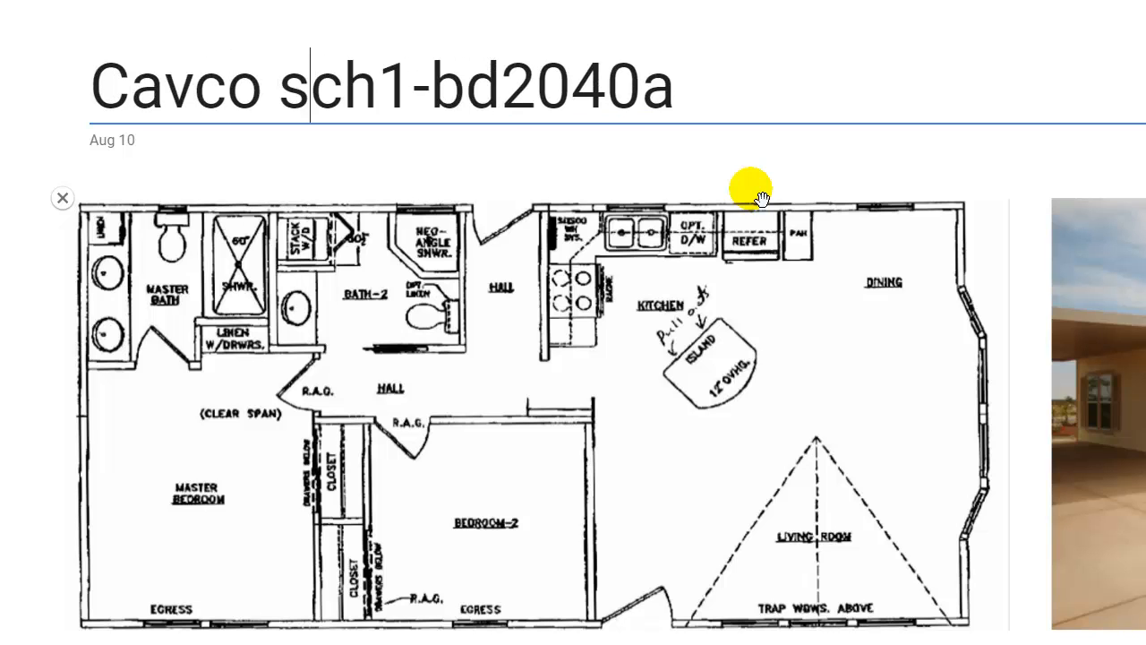
key(BackSpace)
text(Spec)
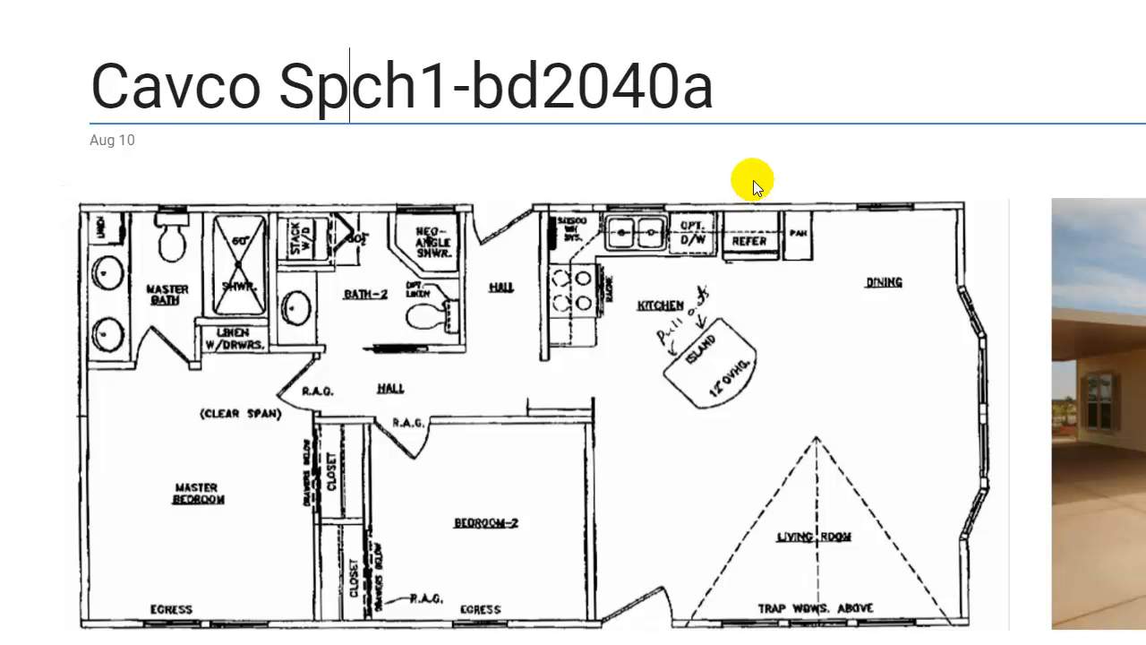
text(ial)
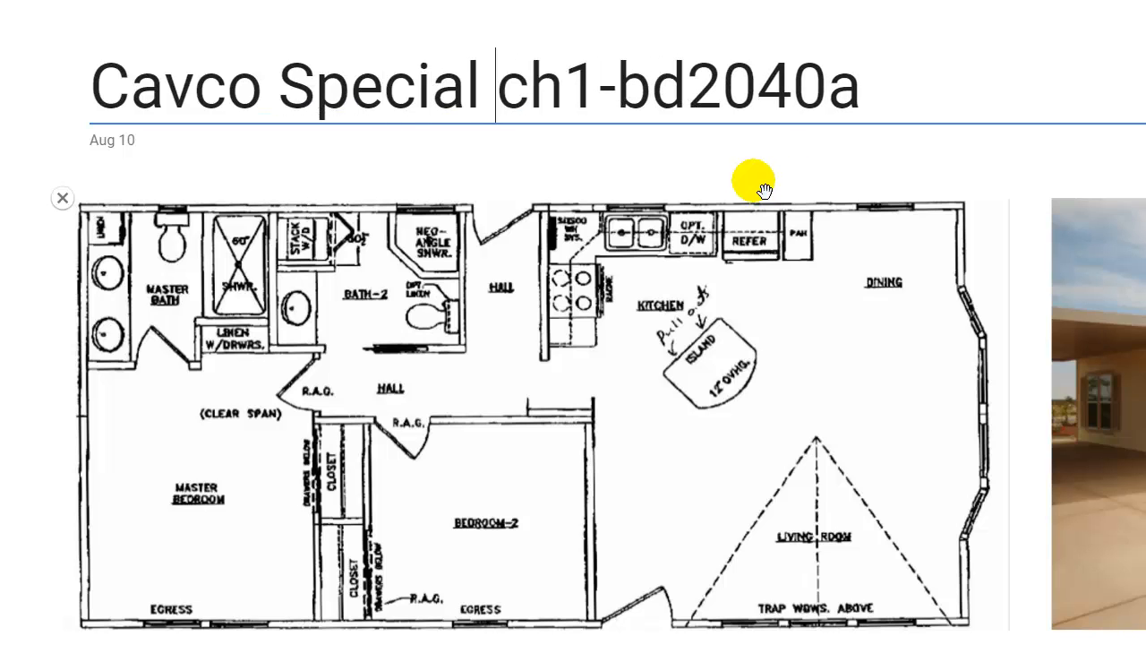
Try the spelling Speciel in the album title and restore it to Special
key(BackSpace)
key(BackSpace)
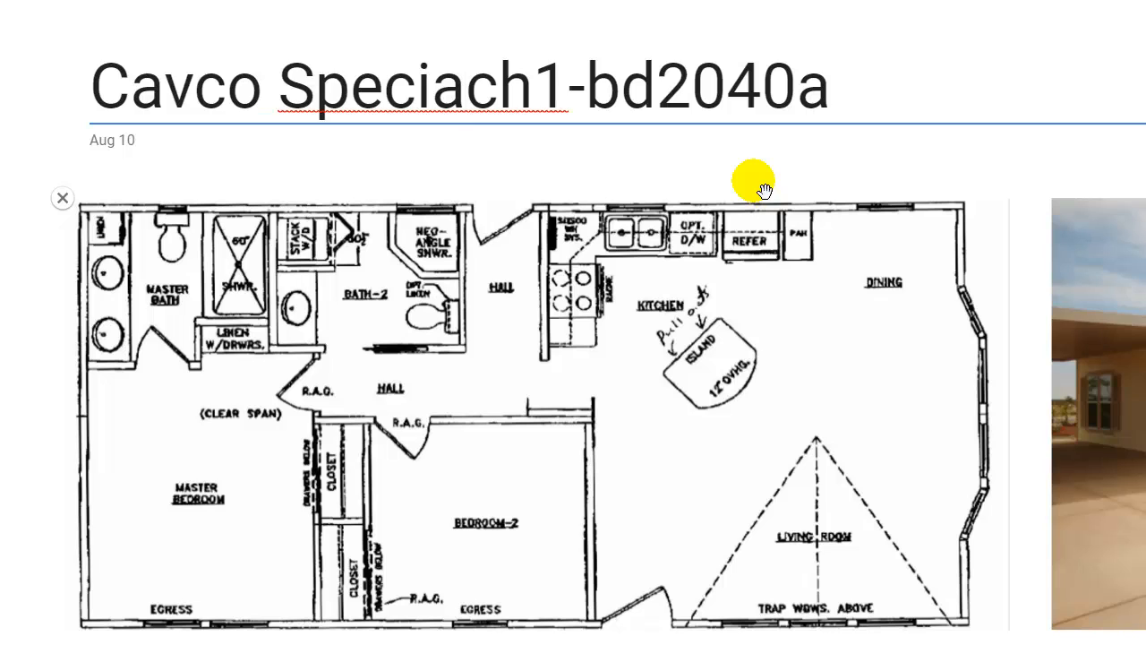
key(BackSpace)
text(el)
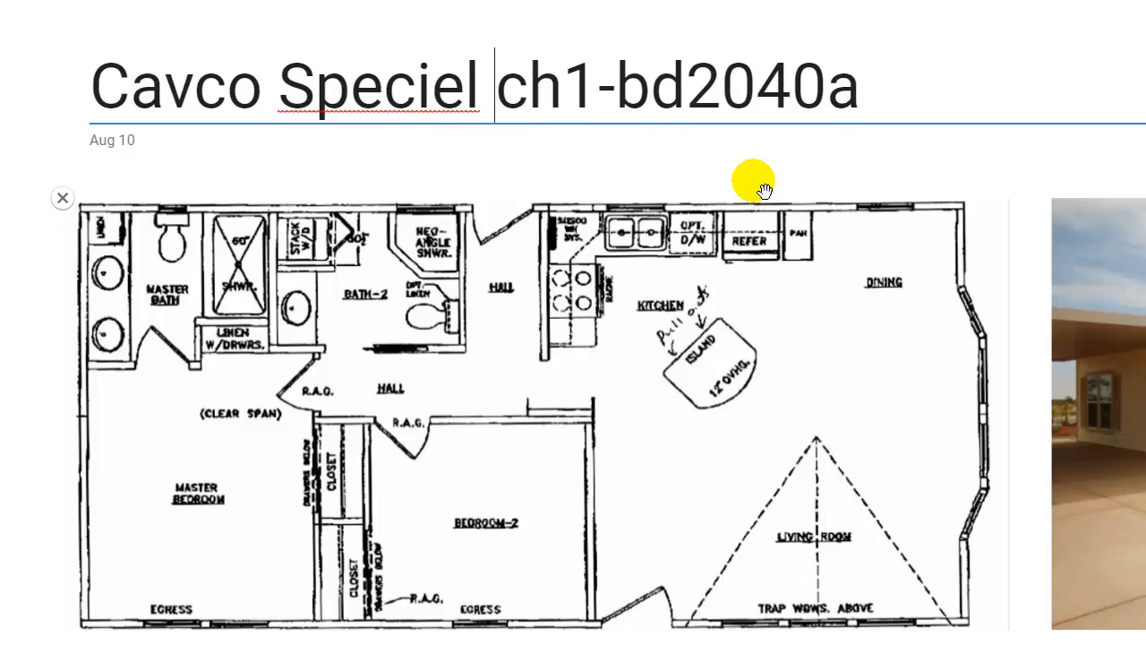
click(475, 101)
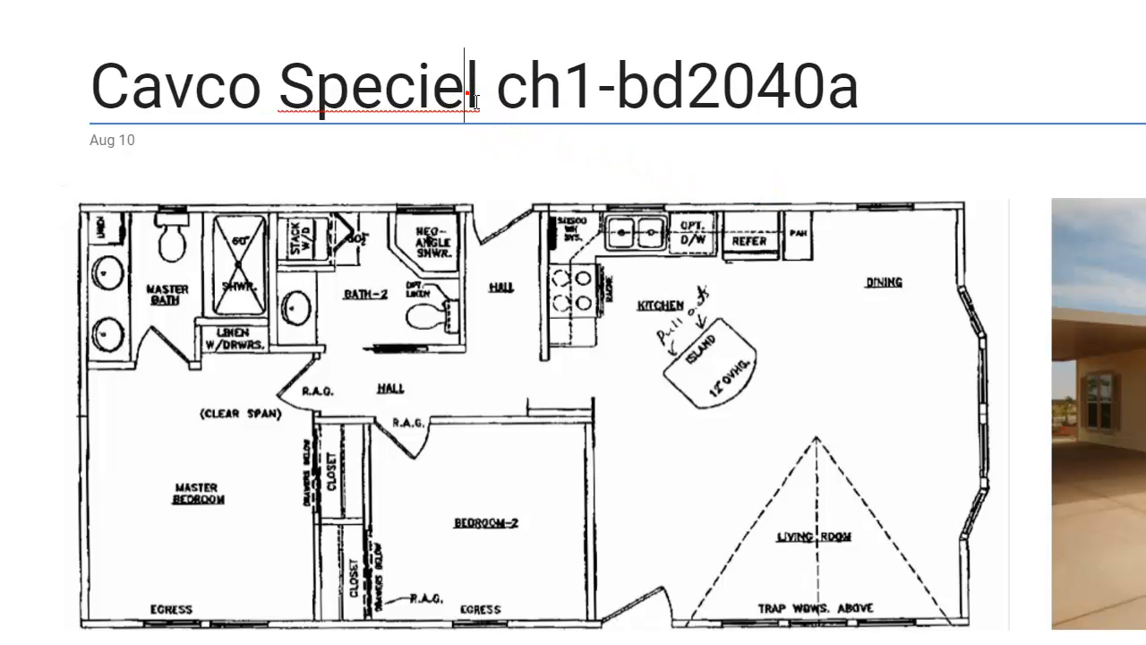
key(BackSpace)
text(s)
key(BackSpace)
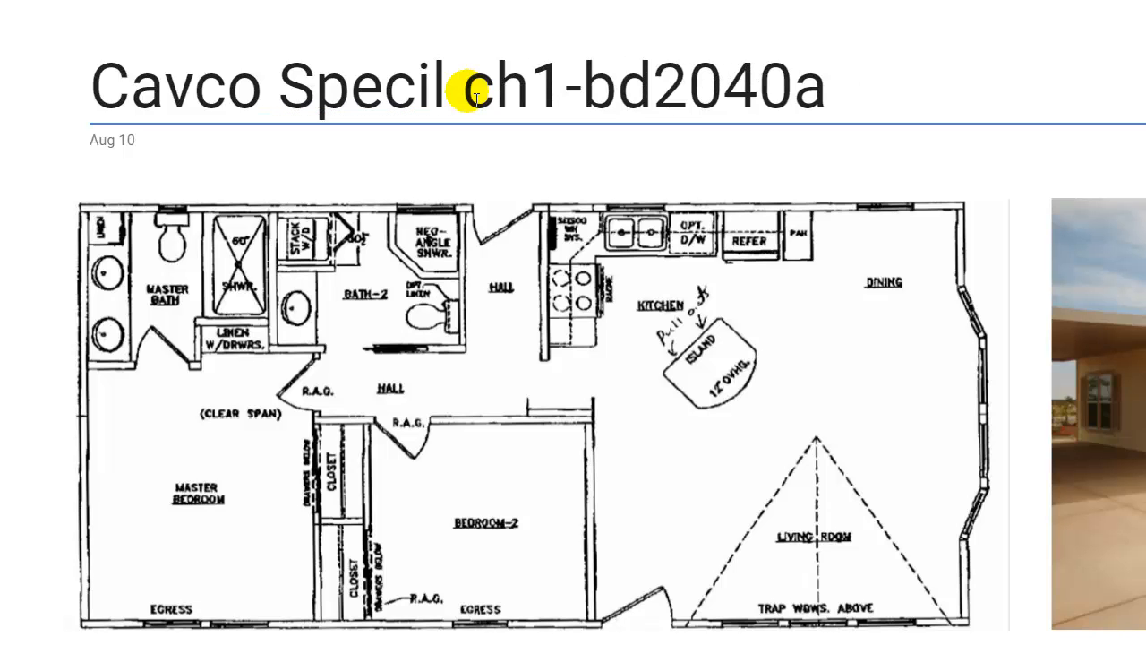
text(z)
key(BackSpace)
text(a)
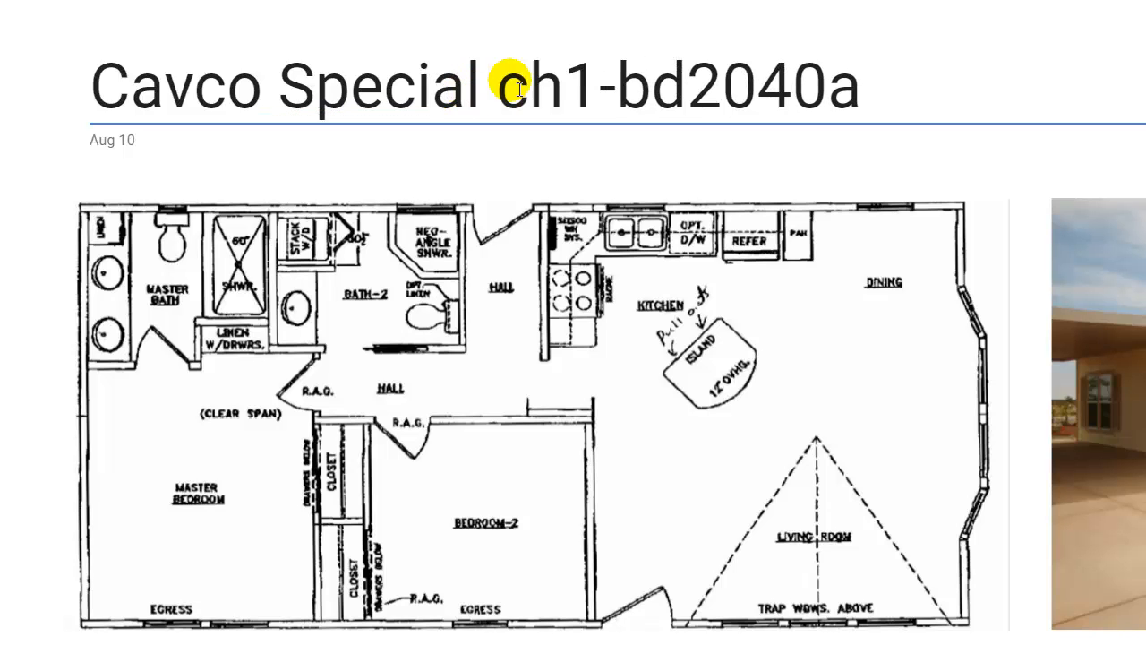
click(725, 64)
Look through the album's photos from the opening floor plan to the floor plans at its end
scroll(949, 166, down, 5)
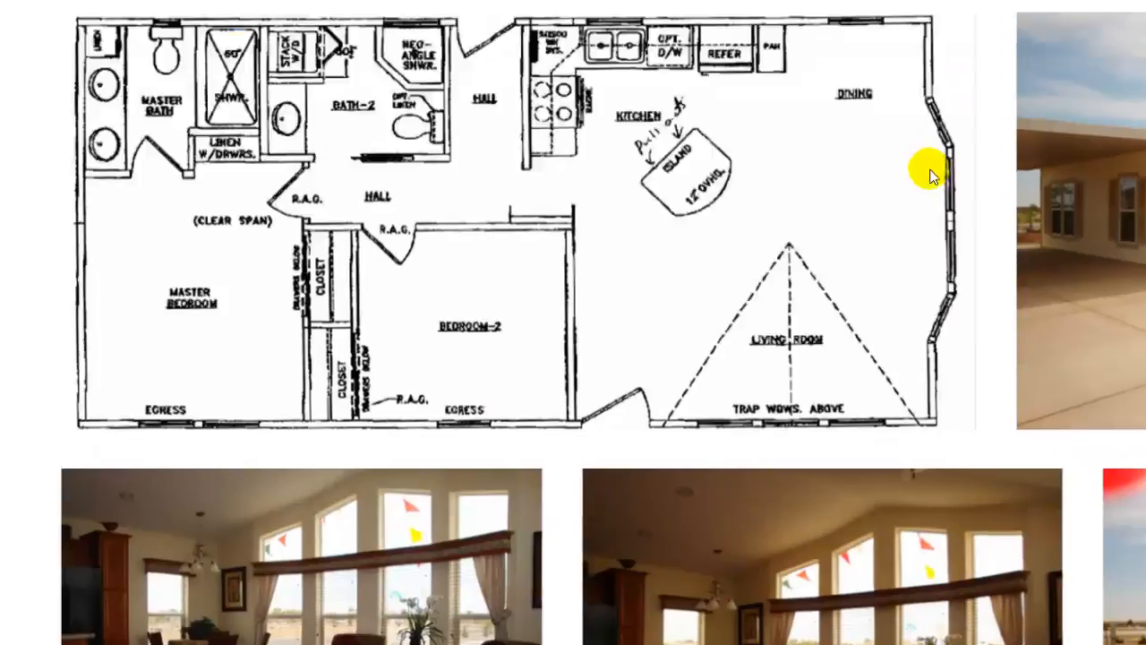
scroll(777, 210, down, 8)
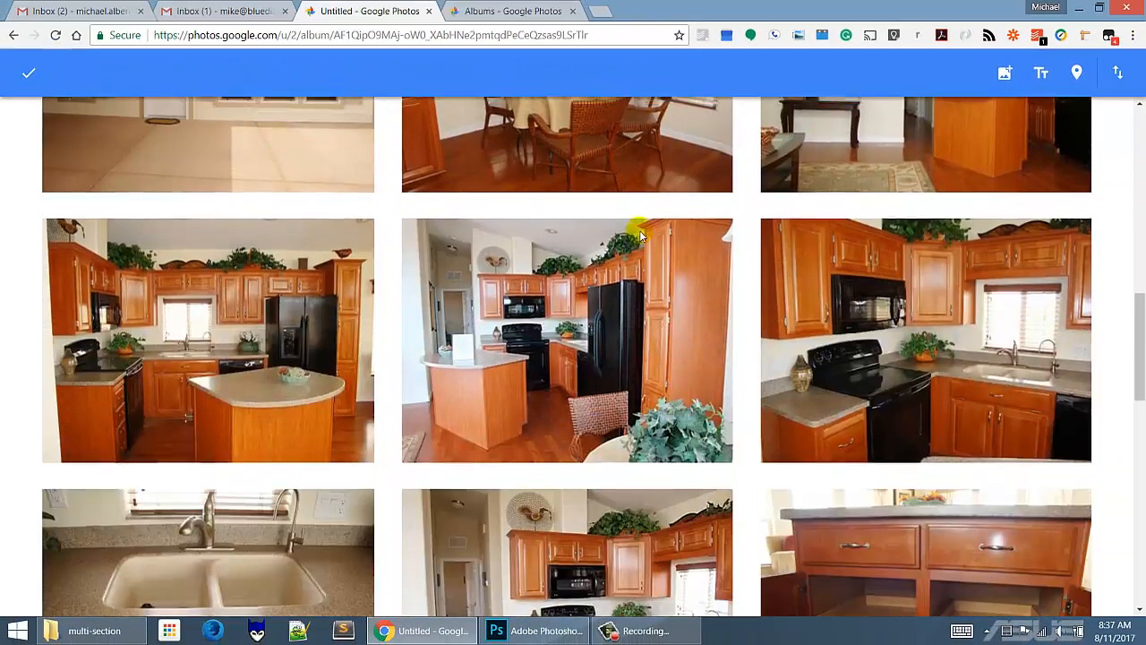
scroll(777, 210, up, 10)
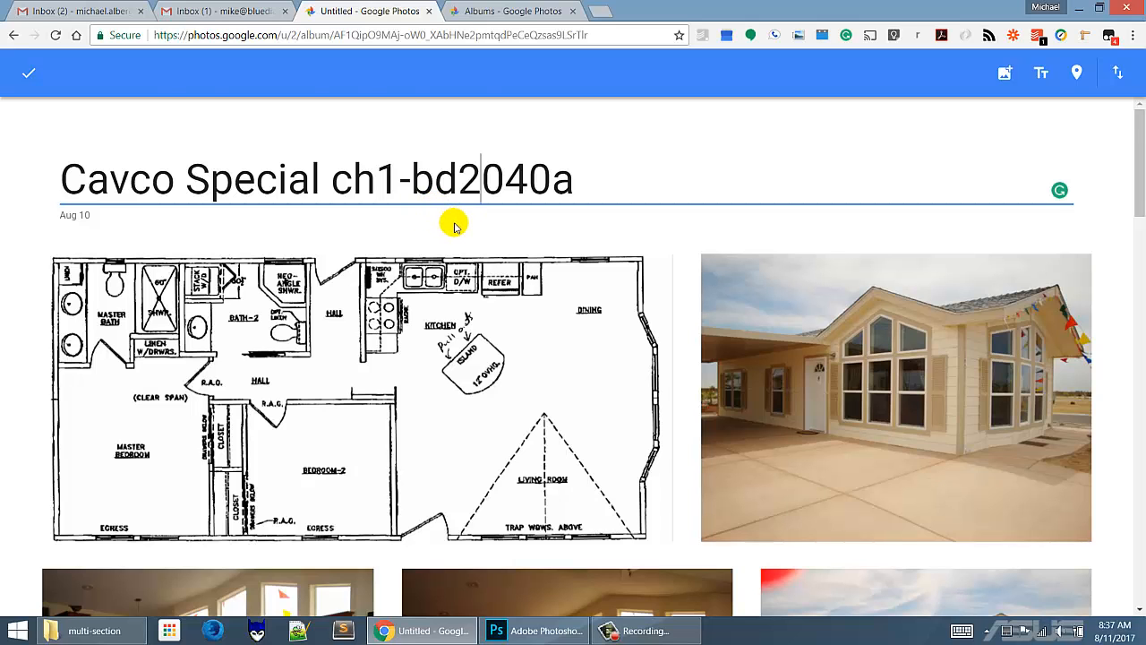
scroll(453, 225, down, 1)
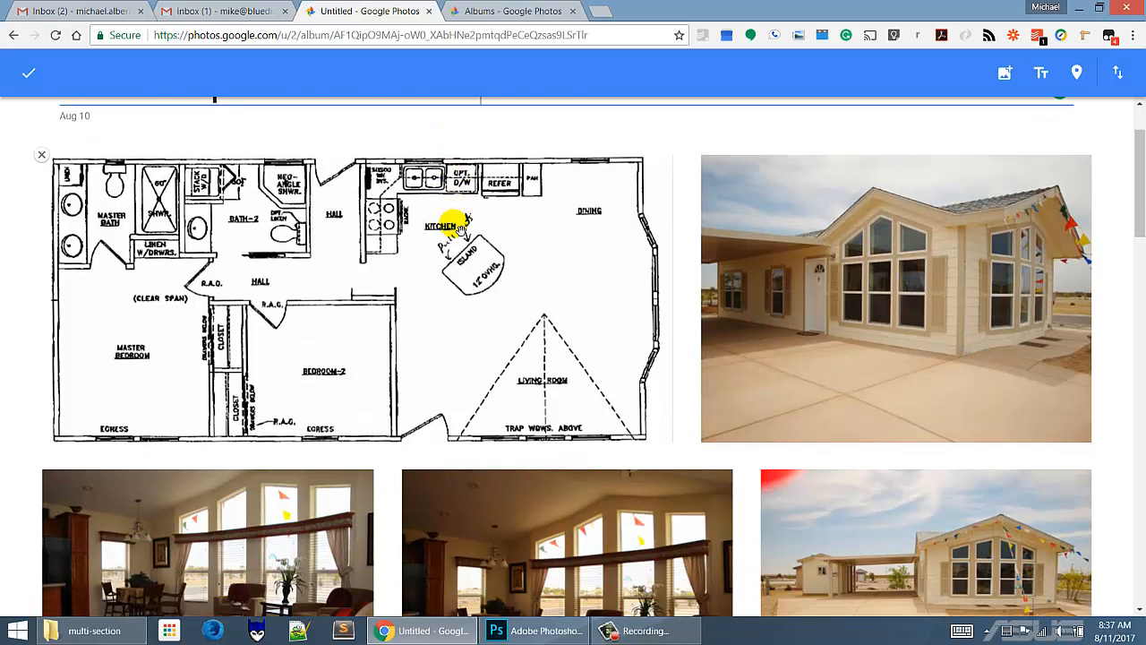
scroll(453, 225, down, 2)
scroll(449, 225, up, 2)
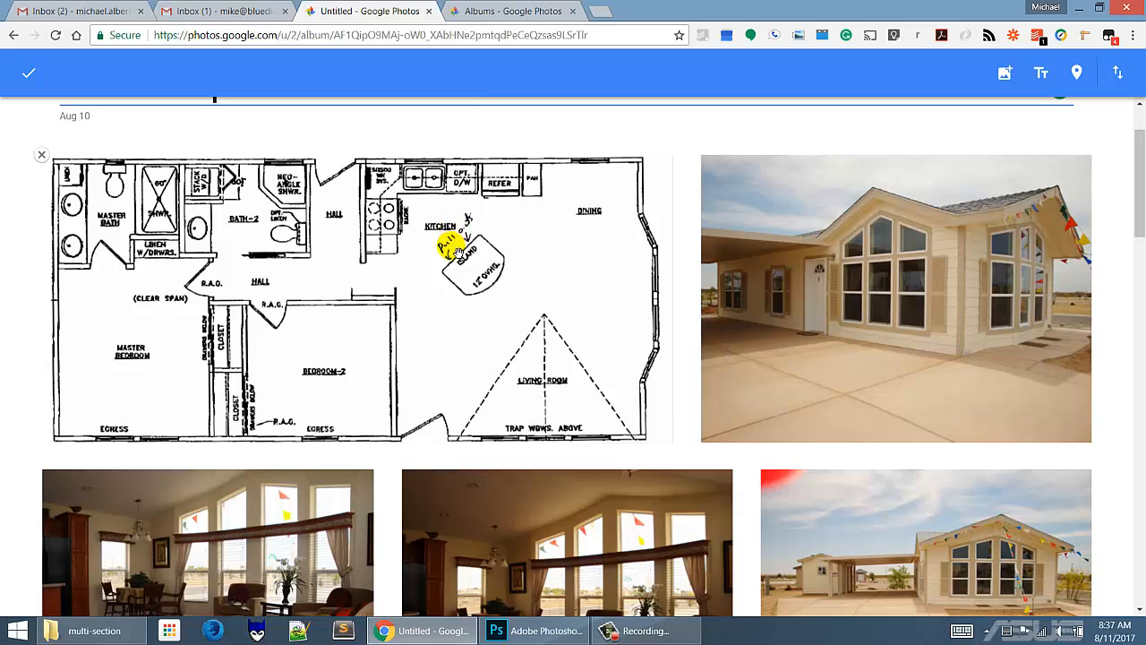
scroll(854, 295, down, 1)
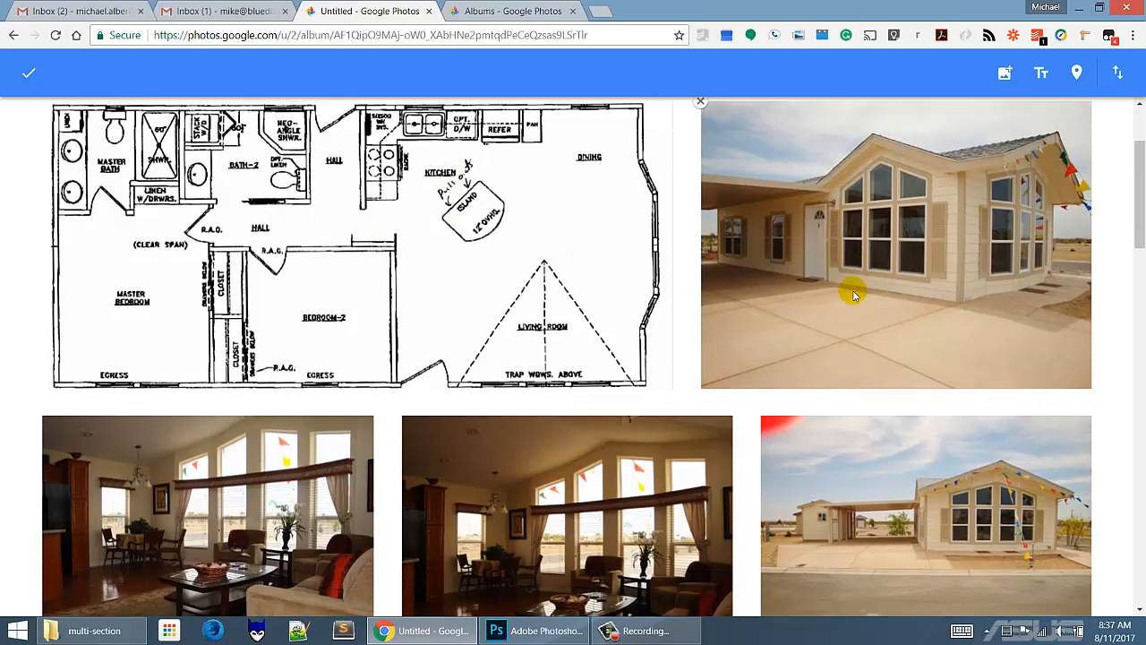
scroll(854, 295, down, 6)
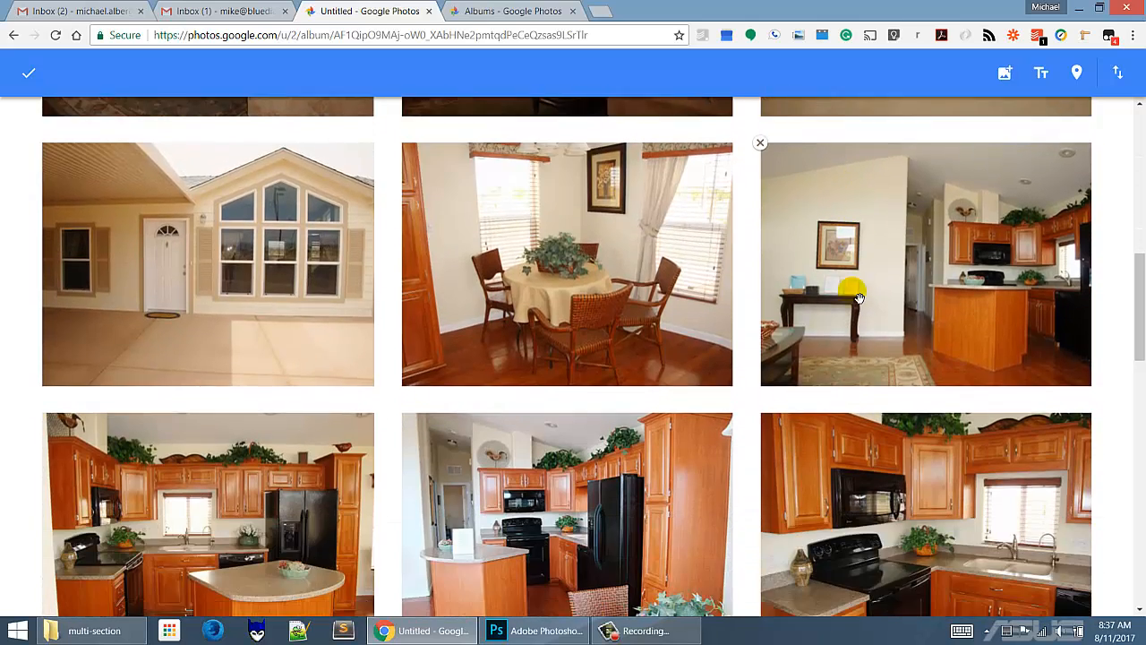
scroll(858, 298, down, 8)
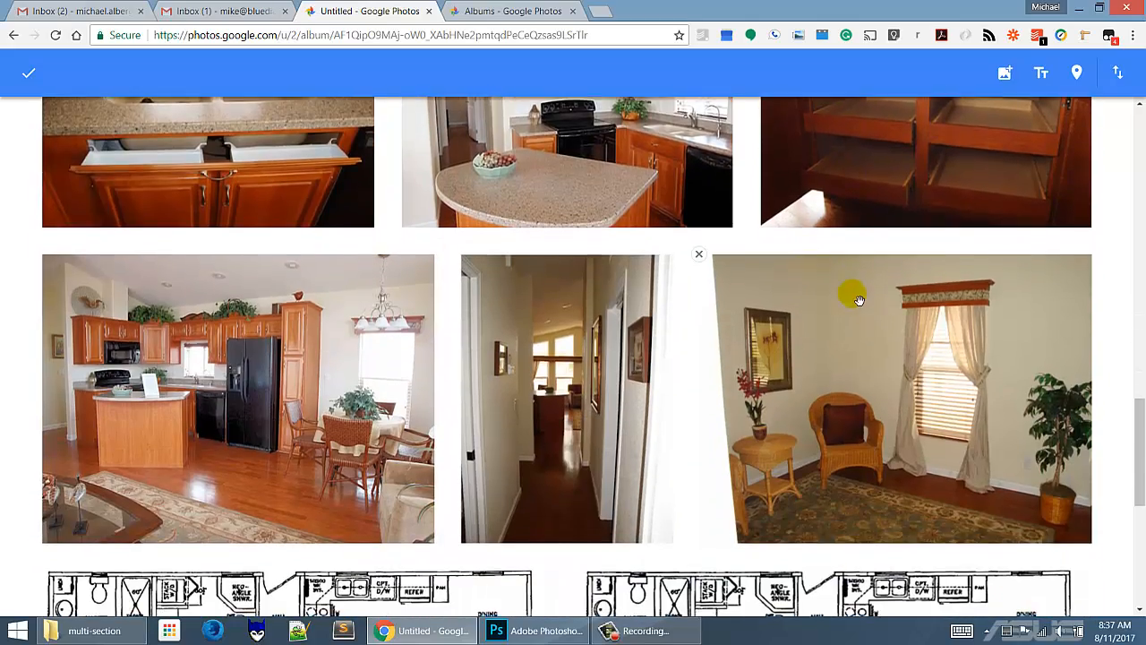
scroll(859, 298, down, 3)
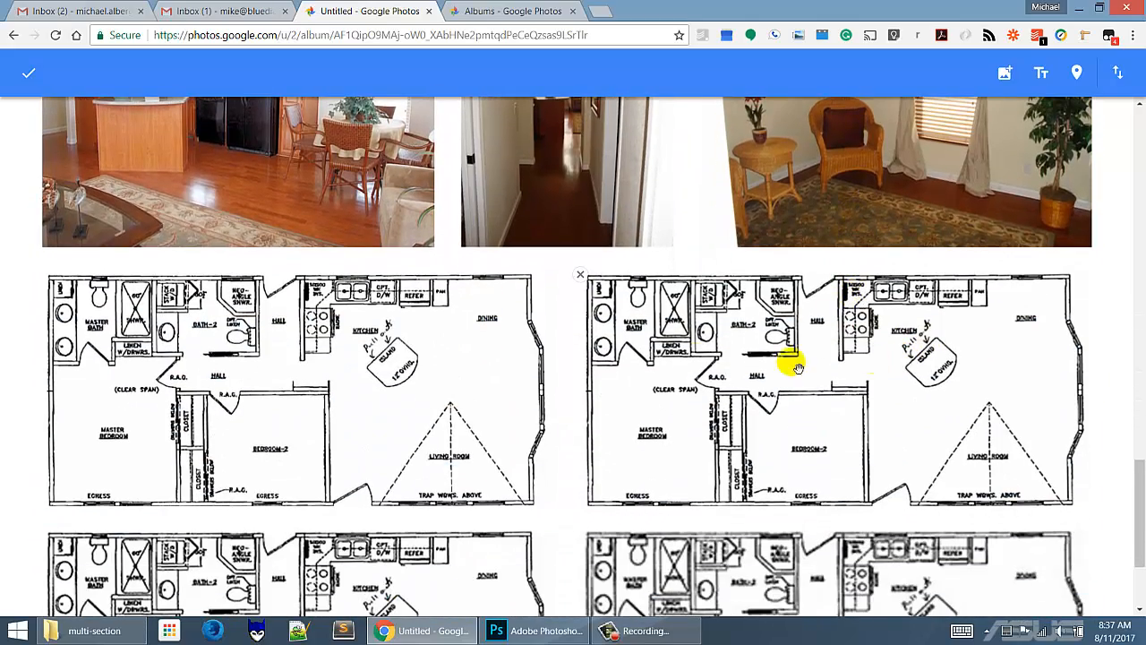
scroll(666, 360, down, 1)
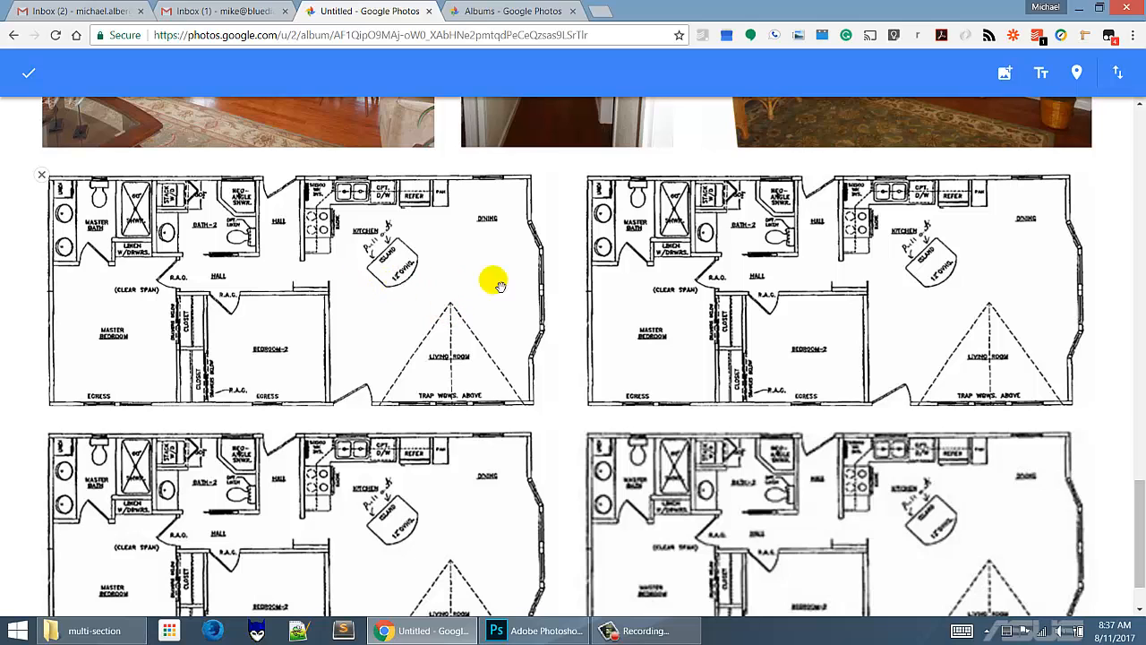
scroll(757, 465, down, 1)
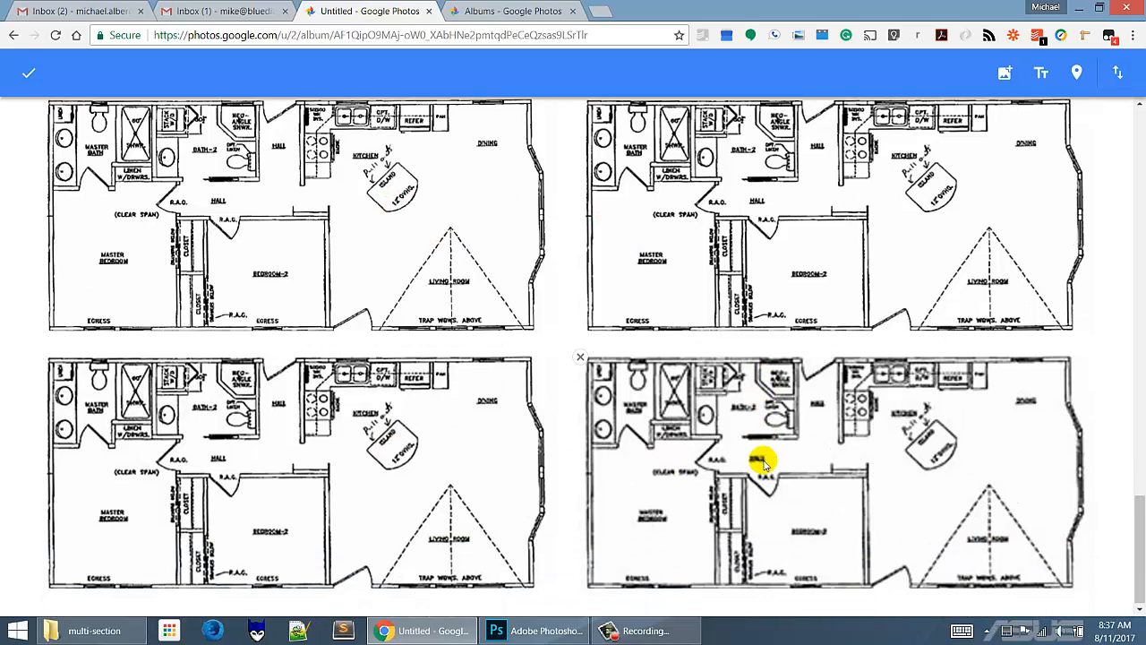
Remove three of the four duplicate floor plans at the end of the Cavco Special ch1-bd2040a album
drag(764, 464, 718, 451)
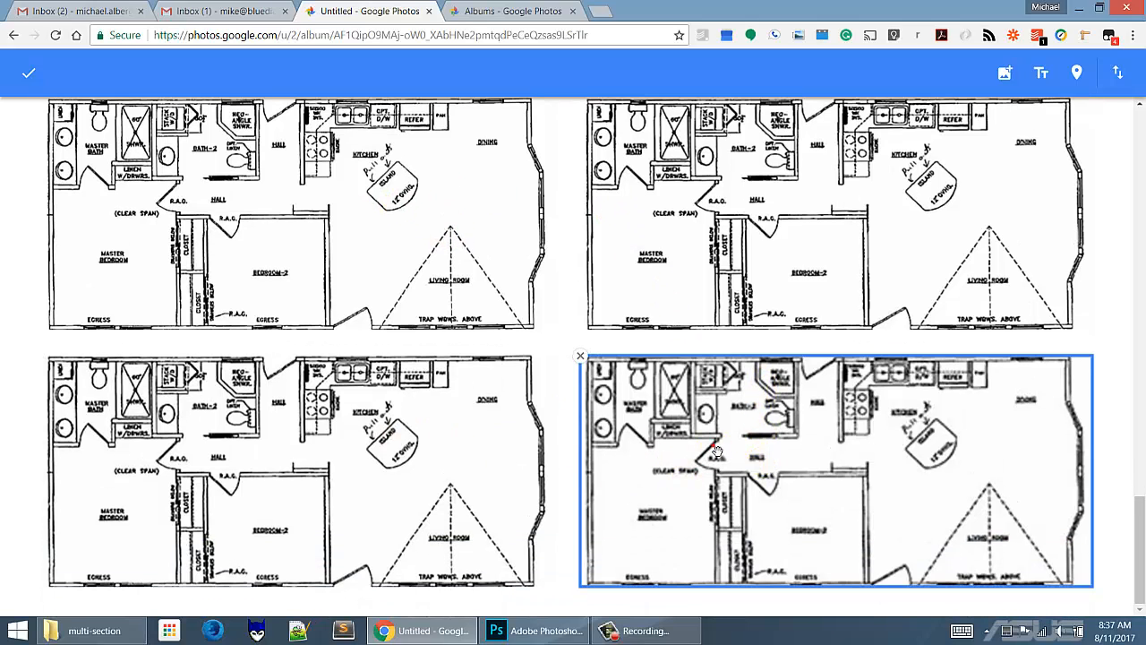
click(579, 356)
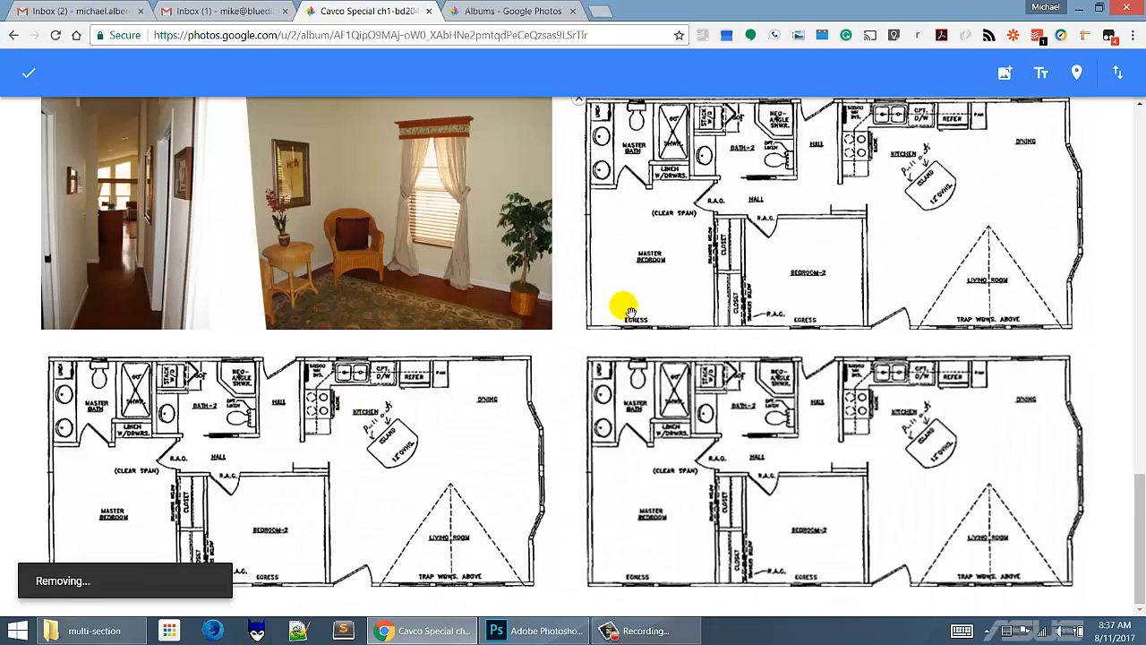
click(580, 358)
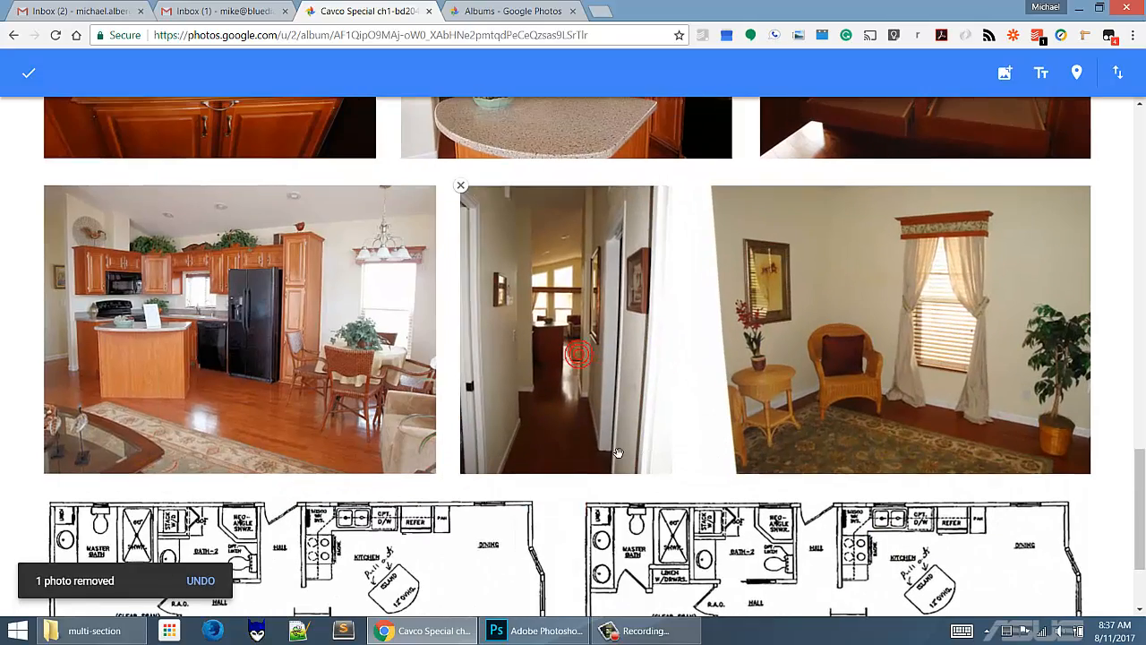
click(658, 532)
click(582, 505)
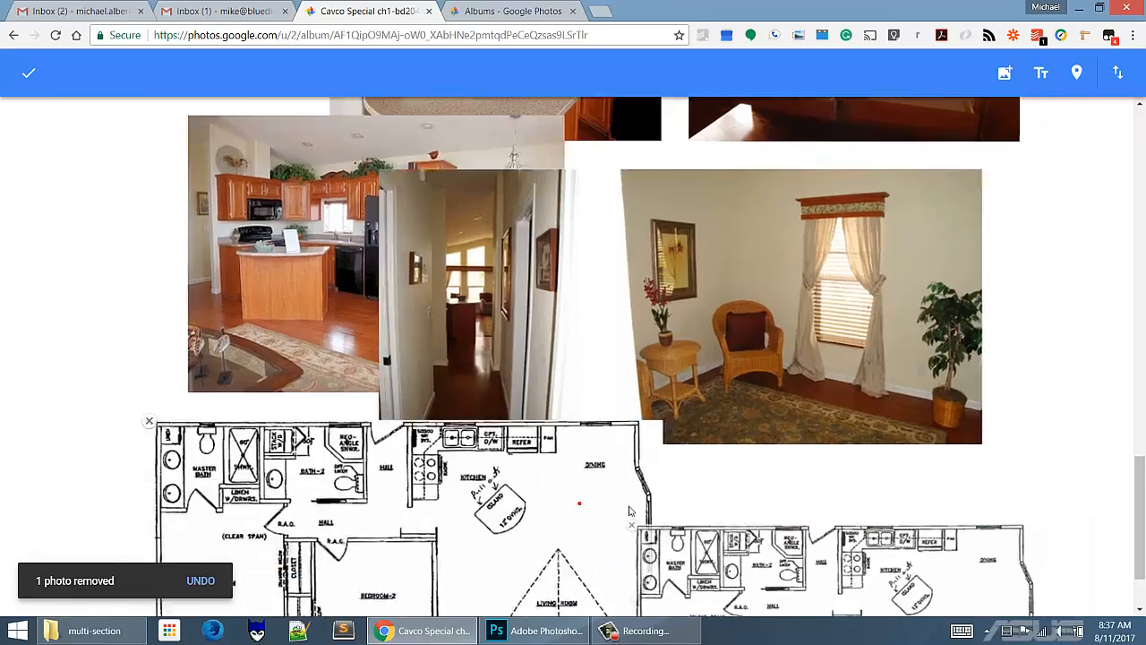
Compare the floor plan at the start of the album with the remaining one at its end
scroll(631, 485, up, 5)
scroll(631, 487, up, 5)
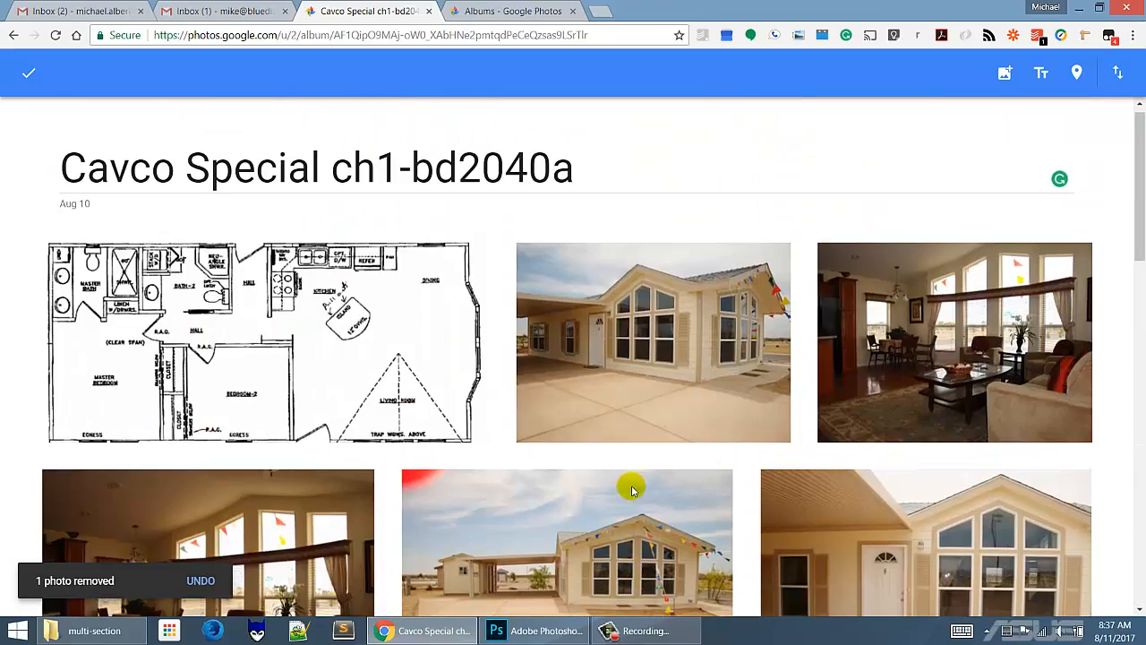
scroll(495, 408, down, 5)
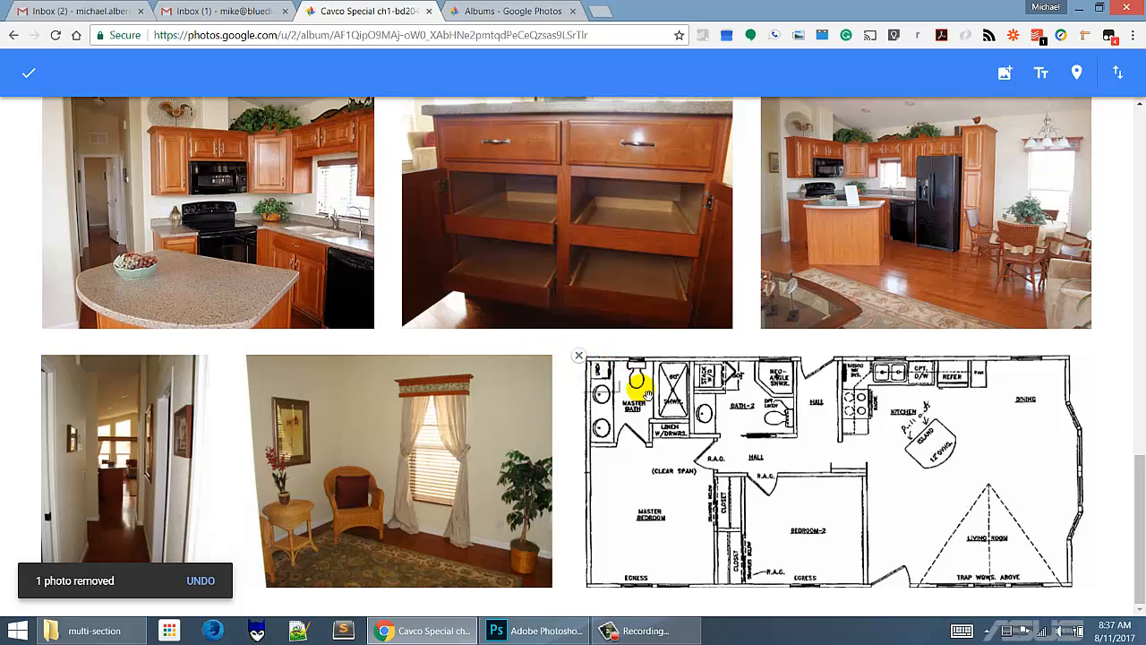
click(727, 447)
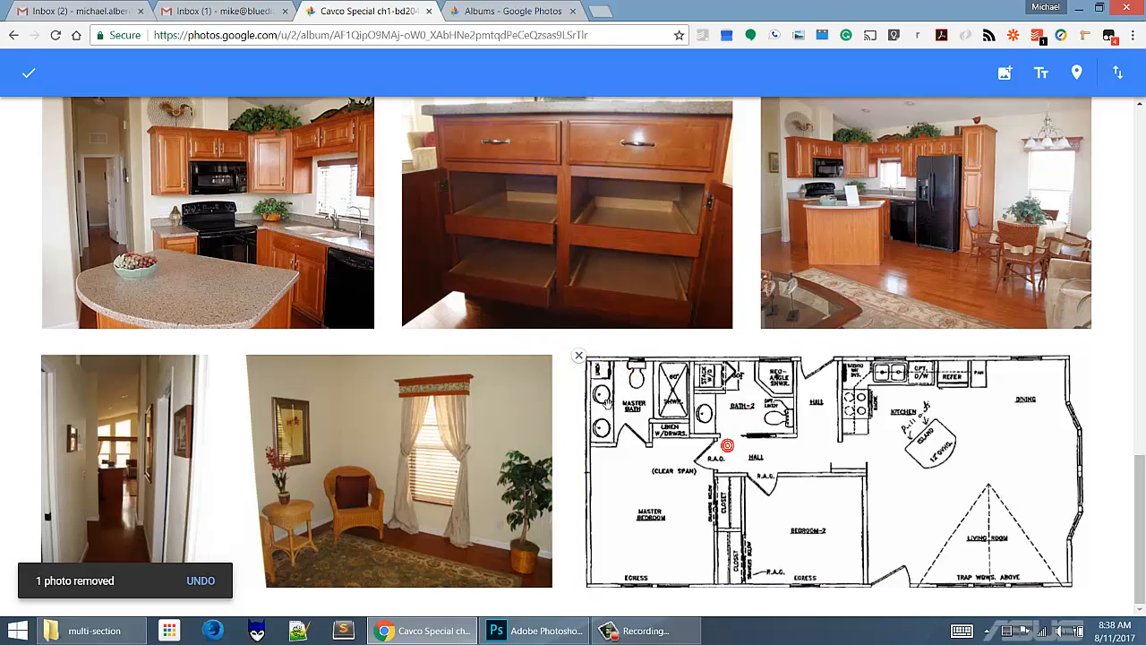
click(784, 438)
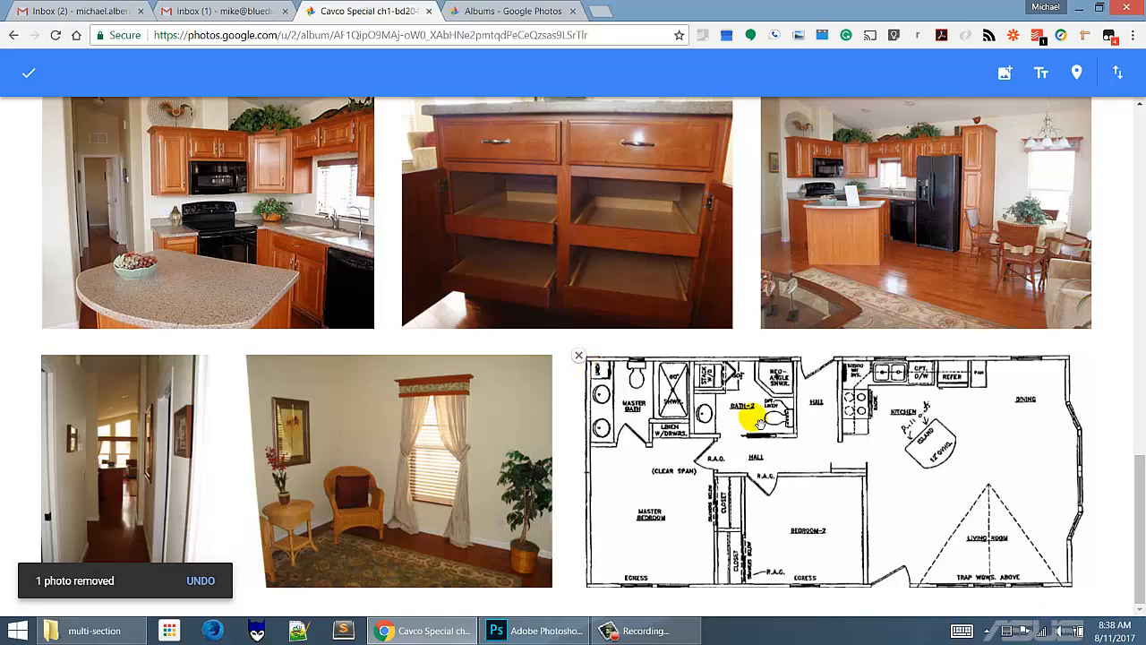
Remove the remaining duplicate floor plan at the album's end, keeping the one at its start, and finish editing the album
scroll(752, 419, up, 15)
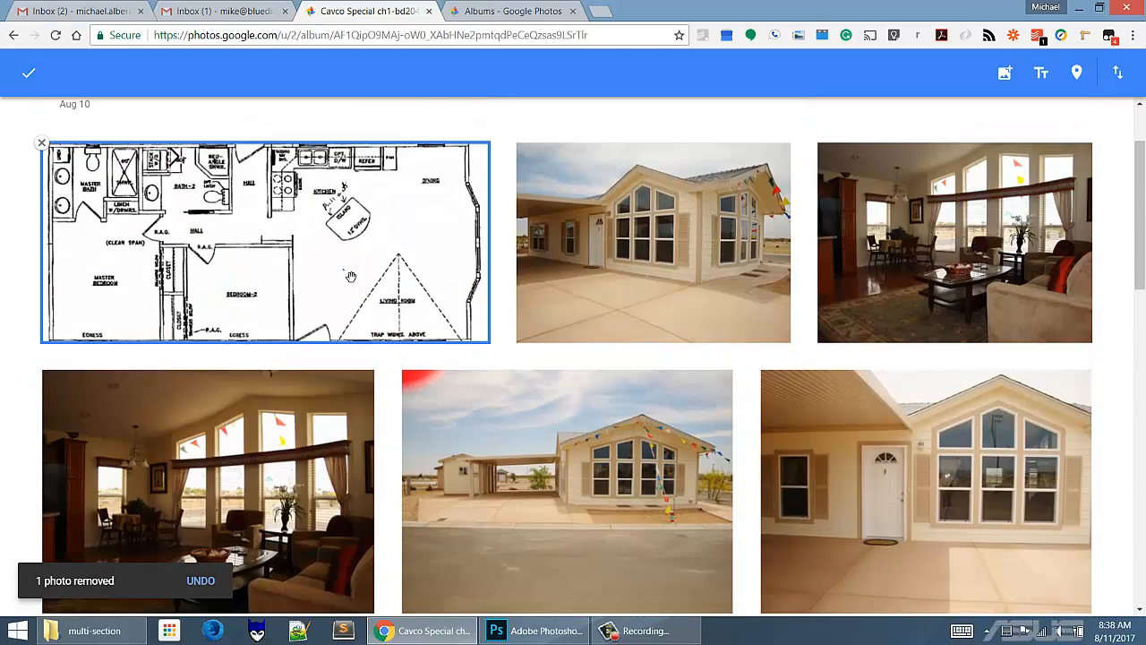
click(345, 272)
scroll(345, 272, down, 10)
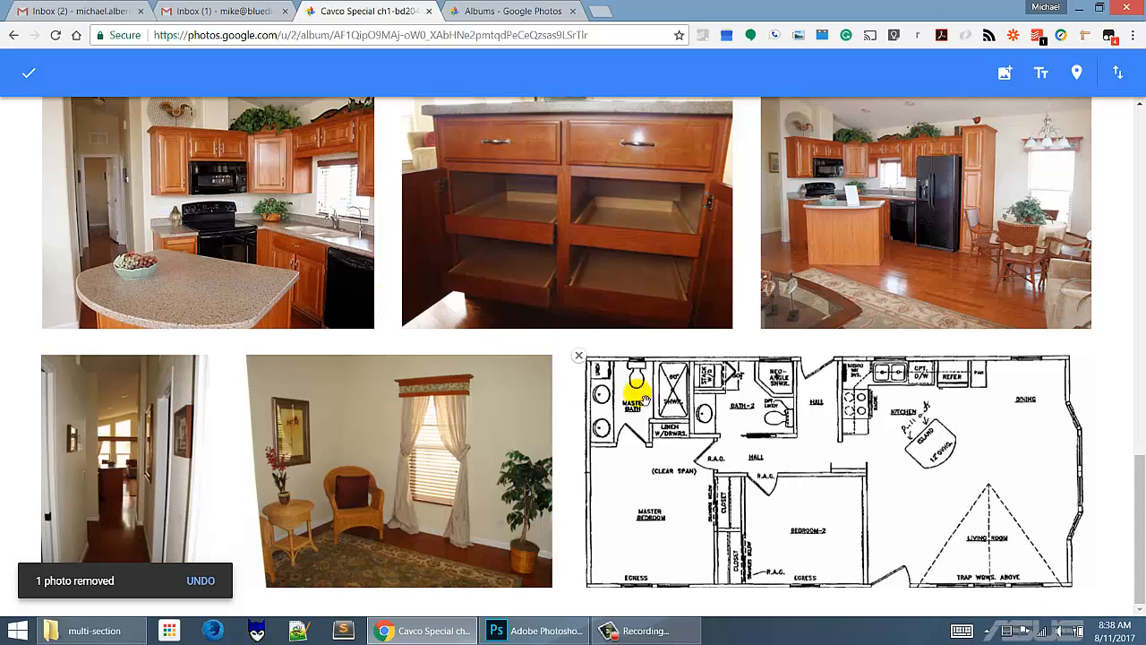
click(578, 356)
scroll(683, 385, up, 10)
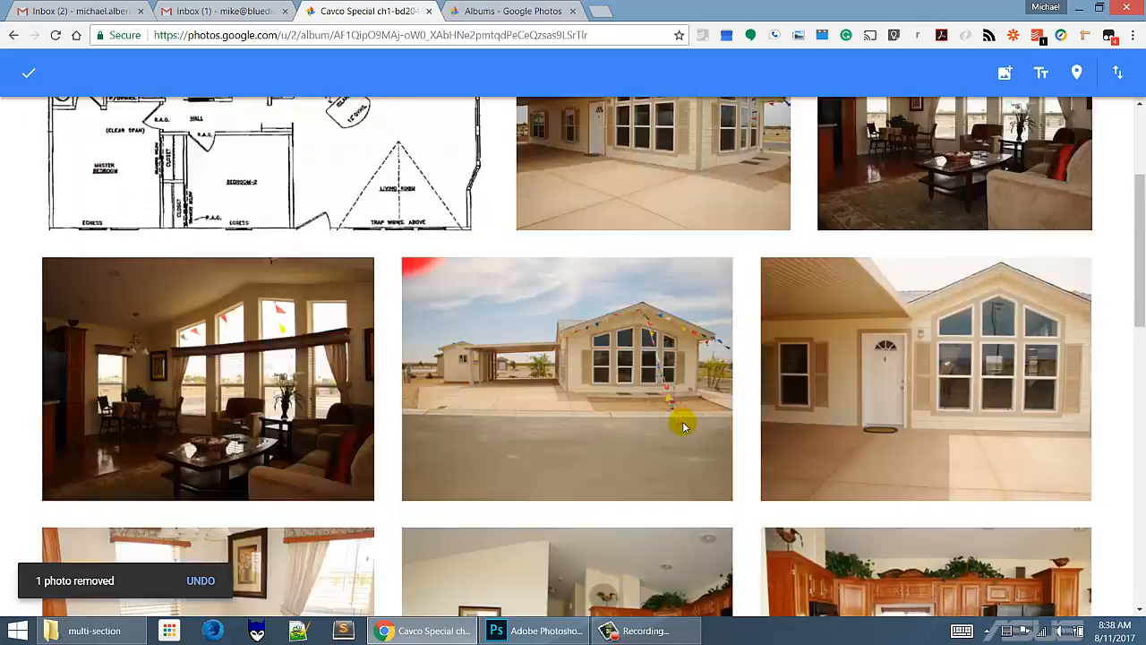
scroll(831, 426, down, 15)
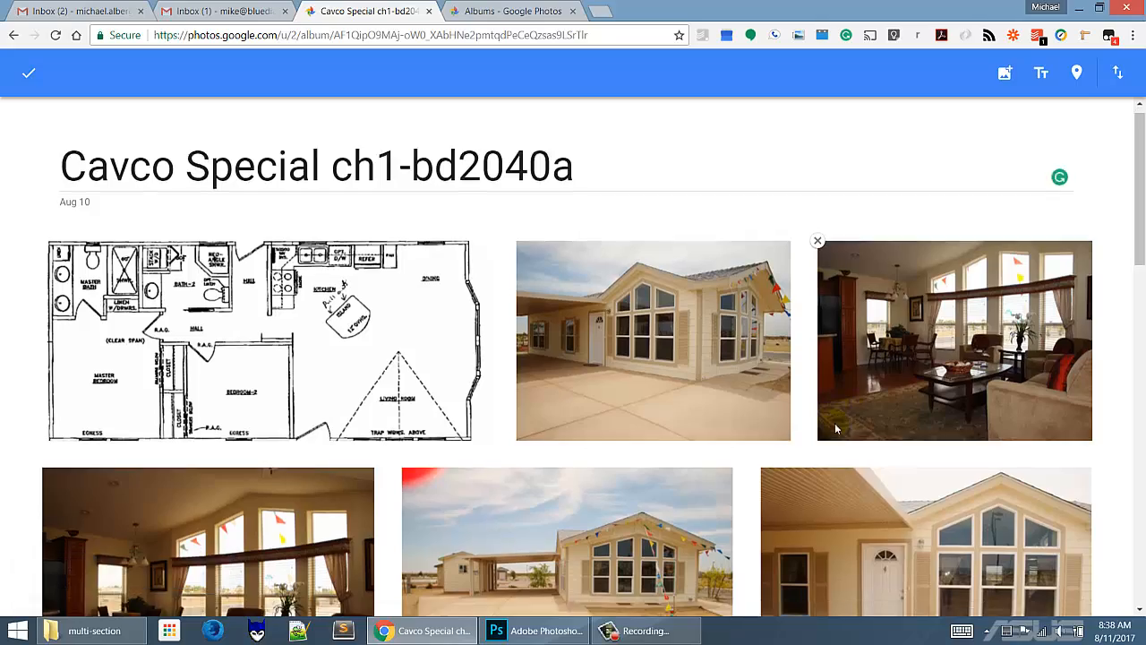
scroll(831, 426, up, 15)
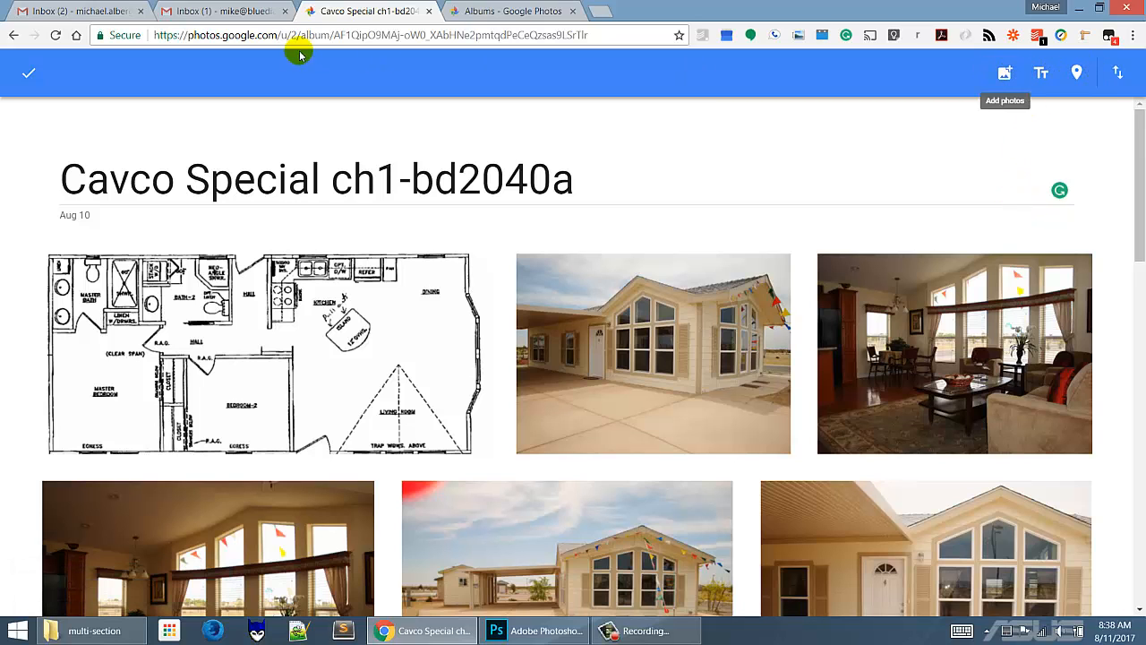
click(29, 72)
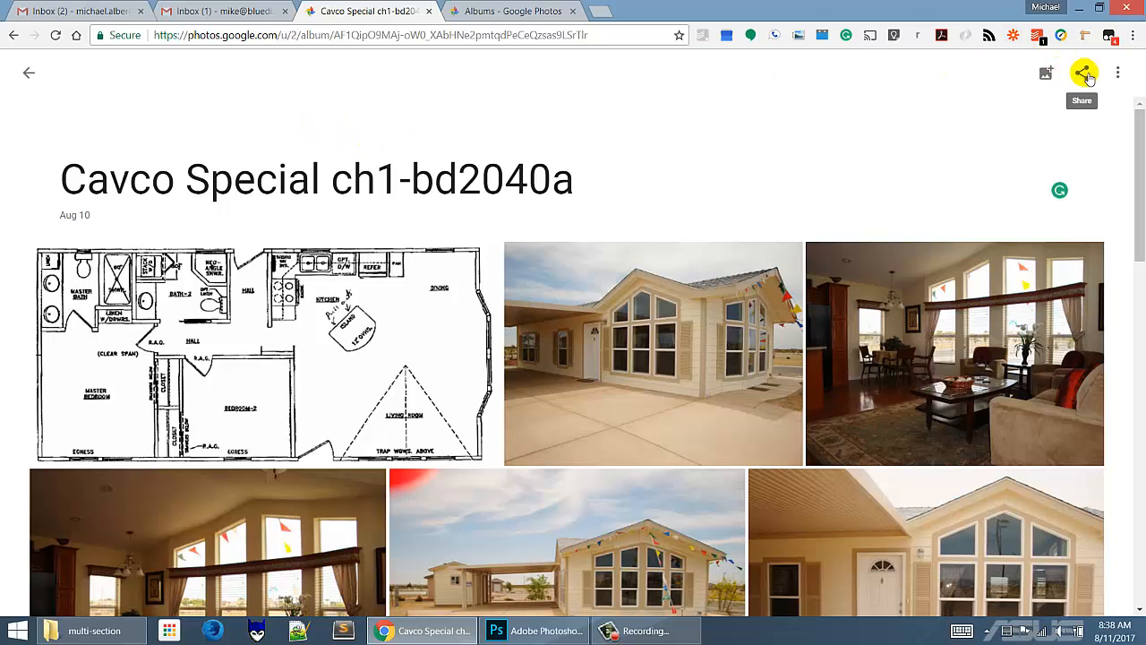
Share the Cavco Special ch1-bd2040a album with the first suggested contact, without adding a message
scroll(614, 193, down, 2)
scroll(616, 204, up, 2)
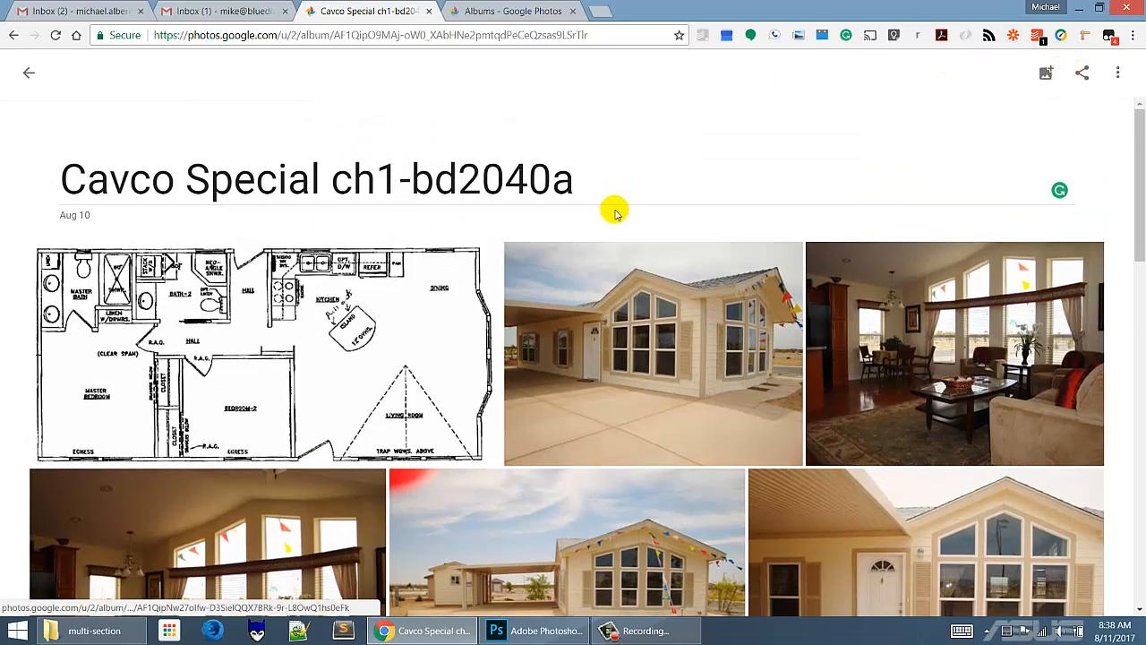
scroll(665, 307, down, 10)
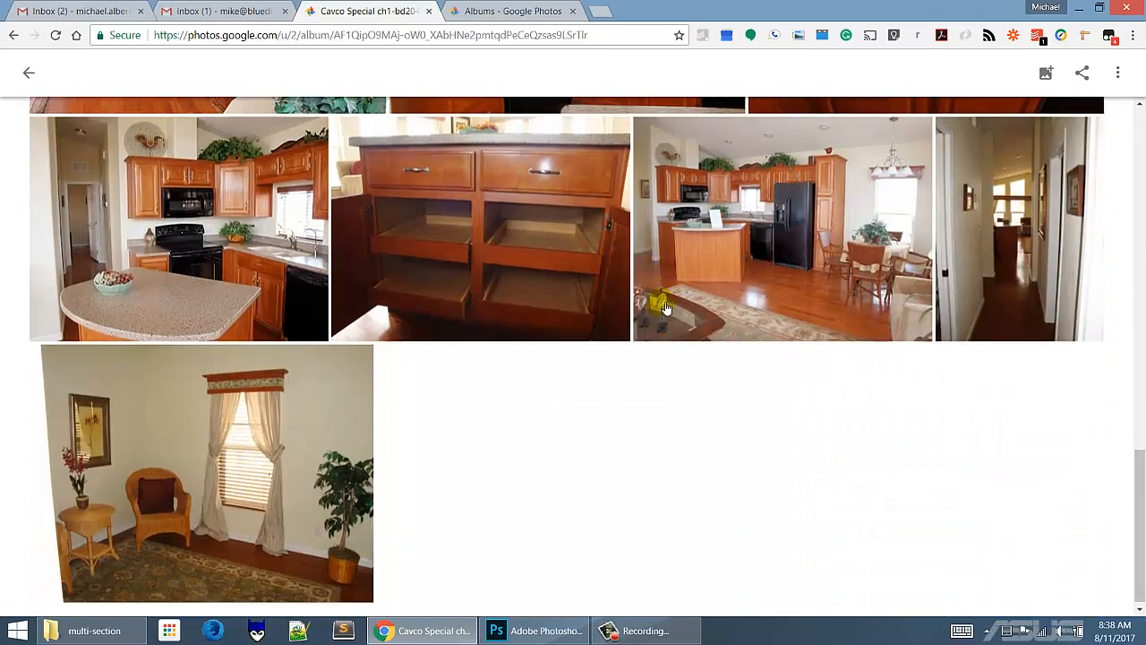
scroll(664, 307, up, 10)
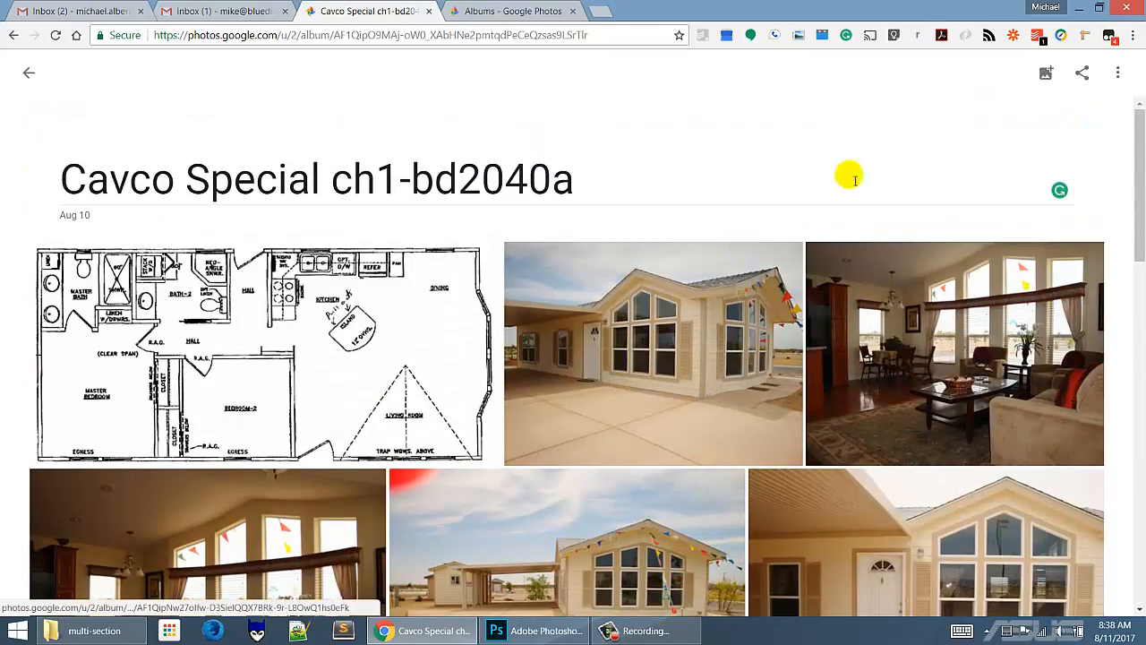
click(1080, 72)
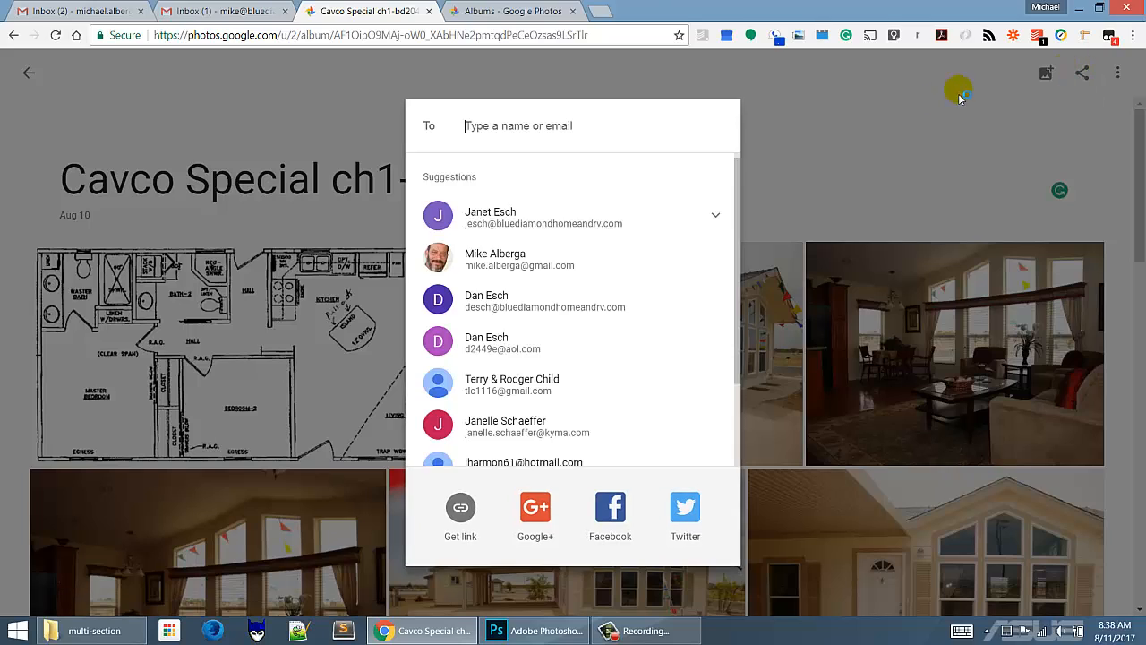
click(560, 226)
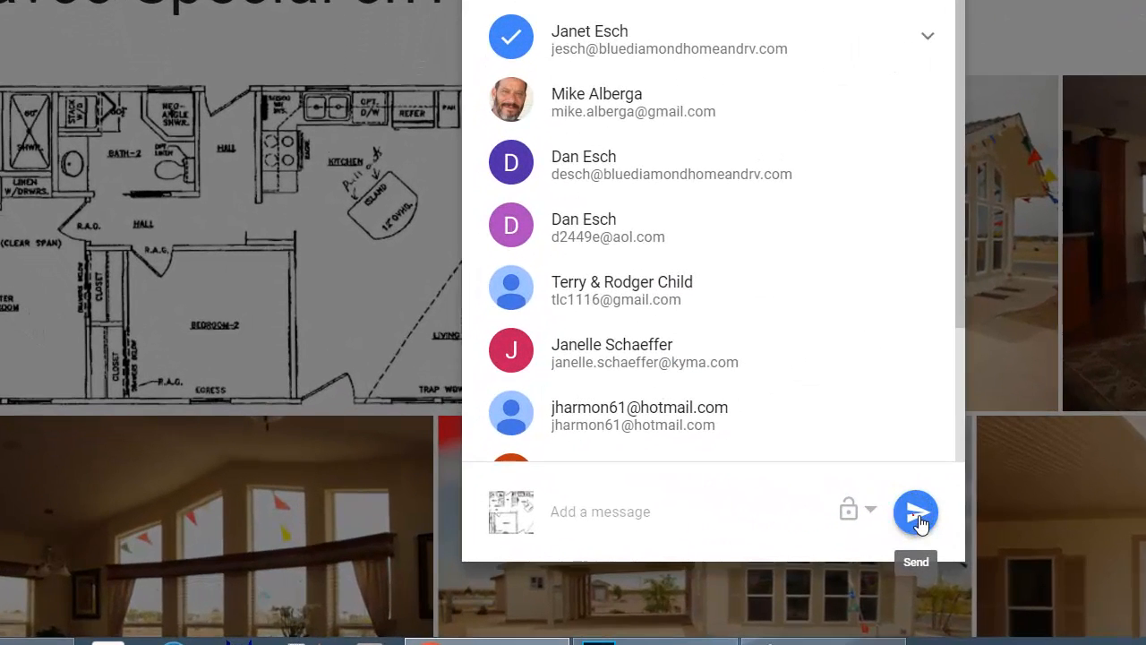
click(916, 514)
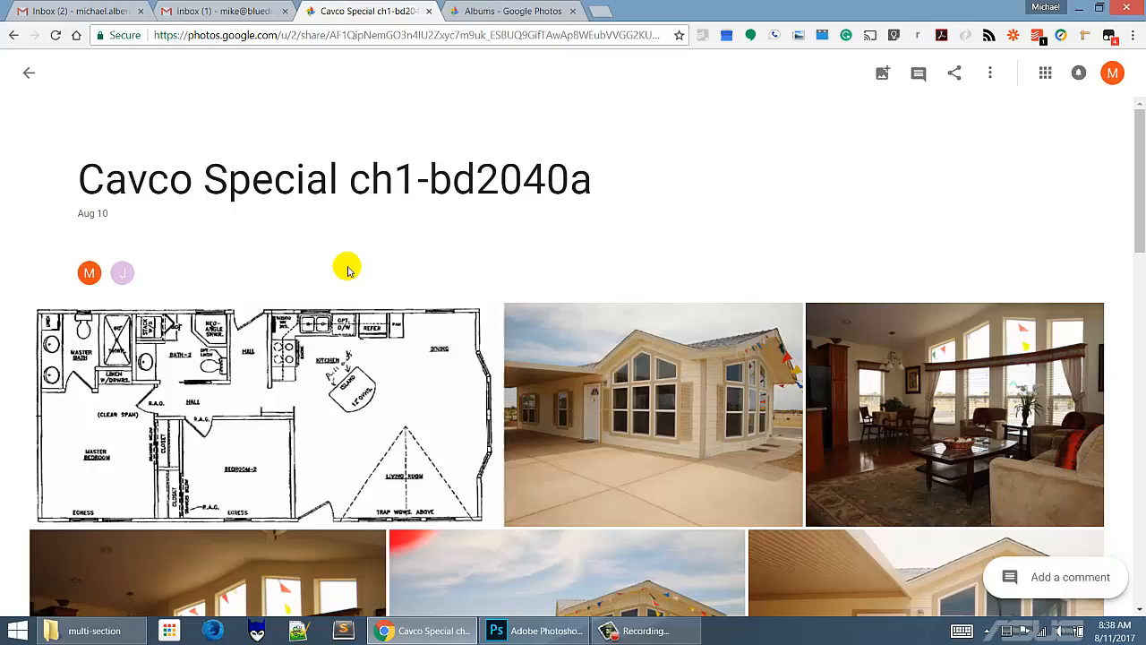
Look through the photos of the shared Cavco Special ch1-bd2040a album
scroll(356, 258, down, 10)
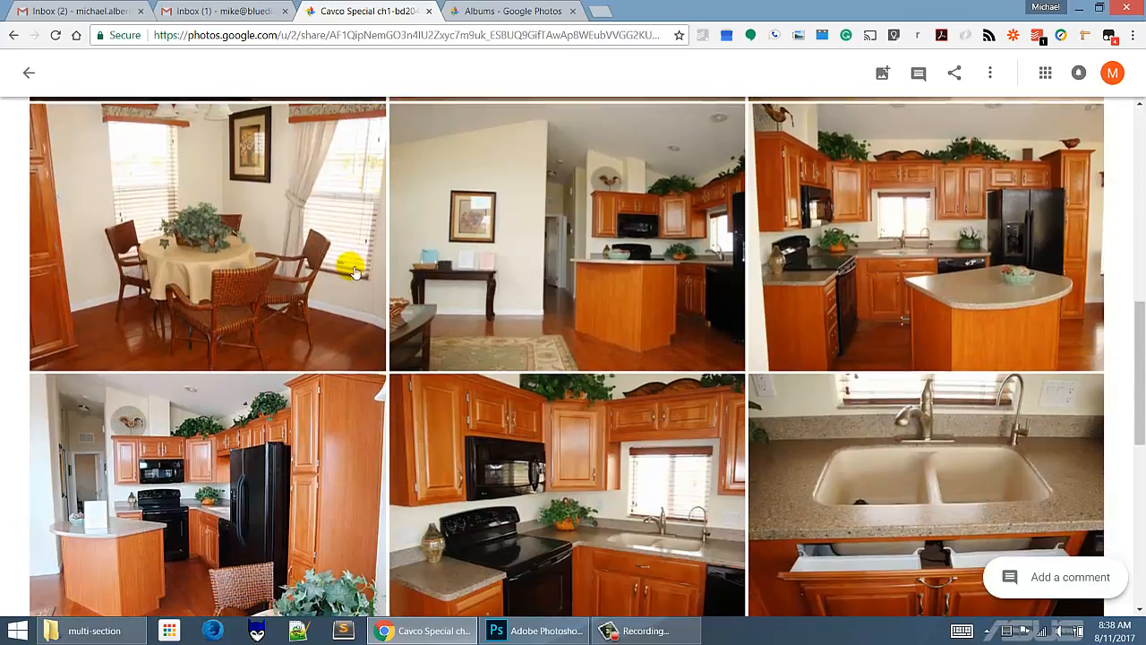
scroll(354, 269, down, 5)
scroll(343, 265, up, 10)
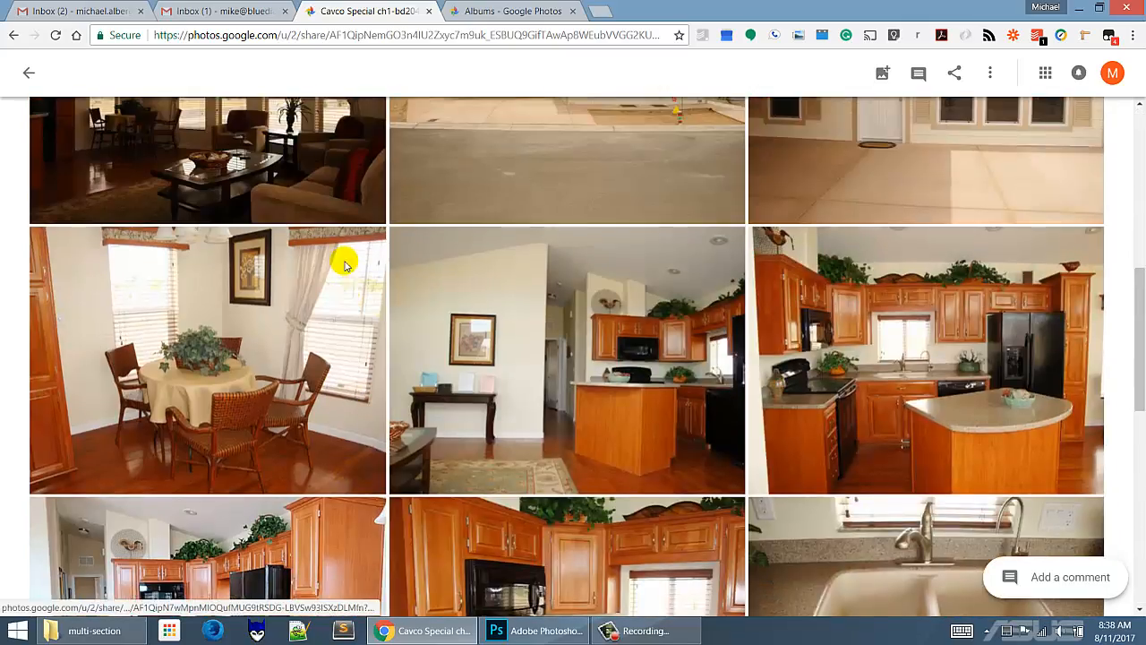
scroll(342, 265, up, 3)
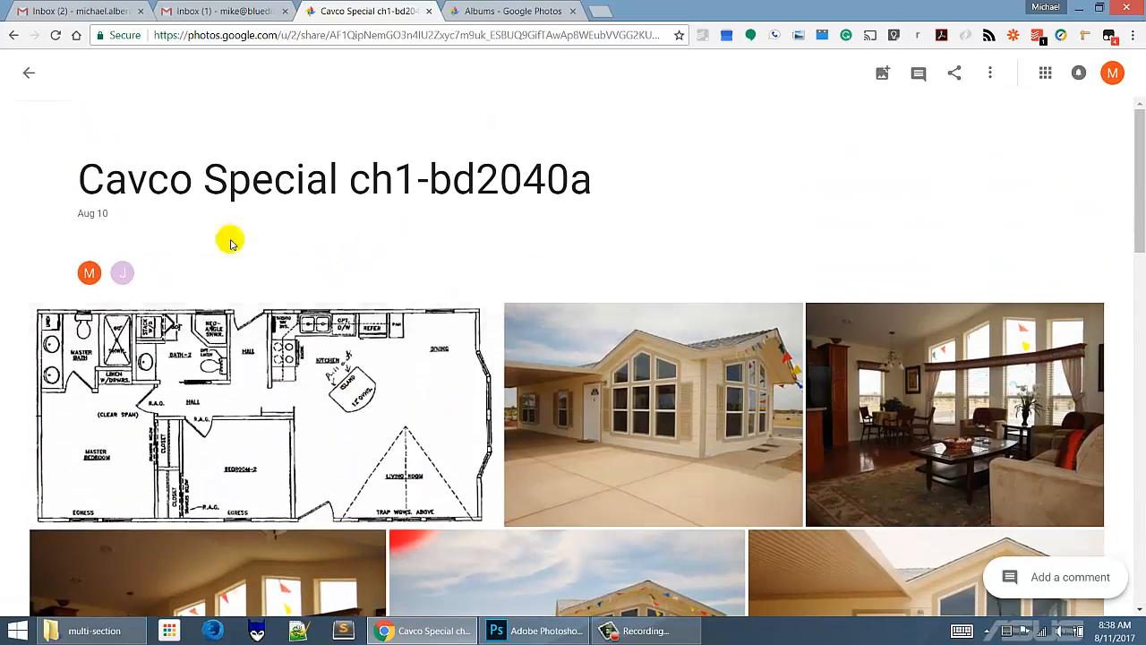
Return to the albums overview and take a look inside the clayton-amethyst-loft album
click(28, 72)
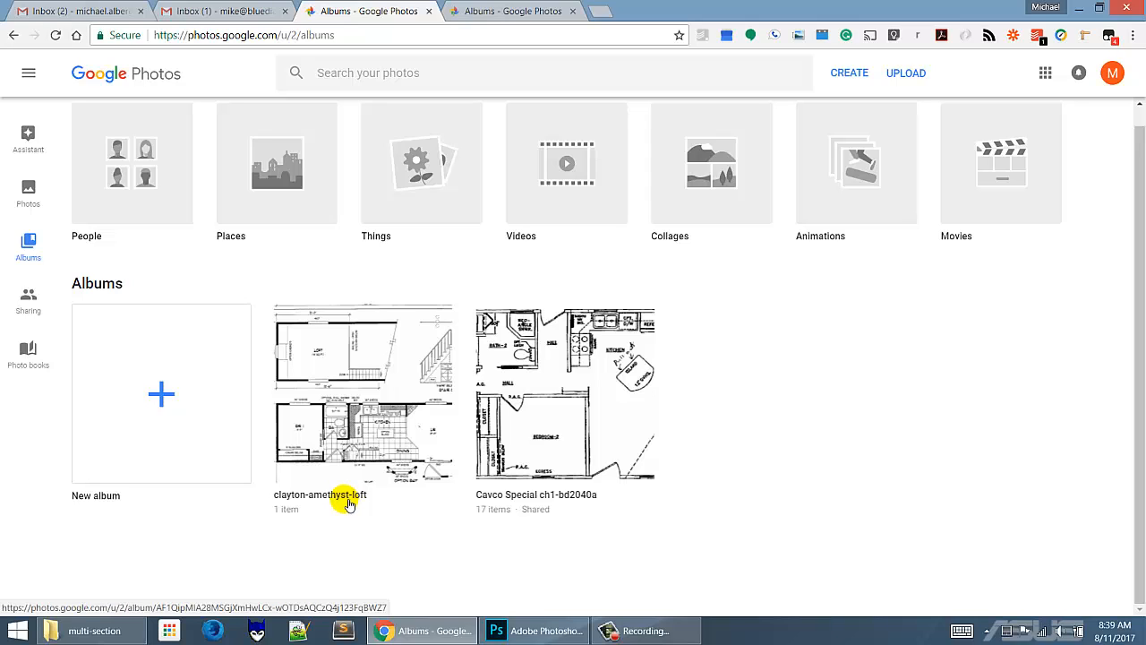
click(294, 504)
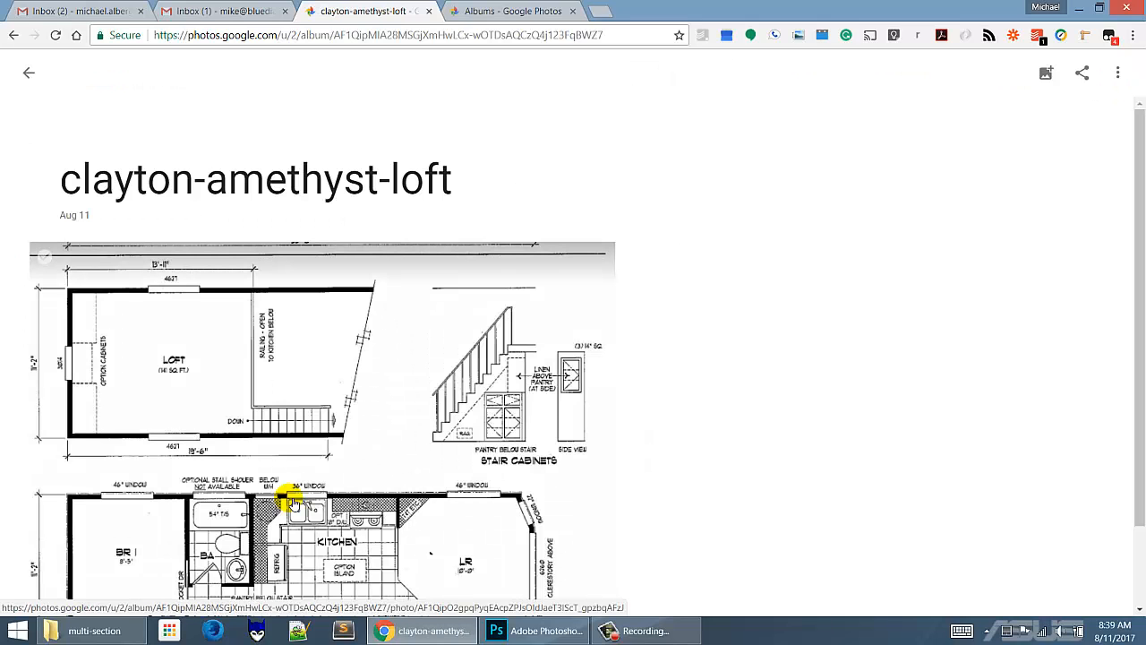
click(13, 35)
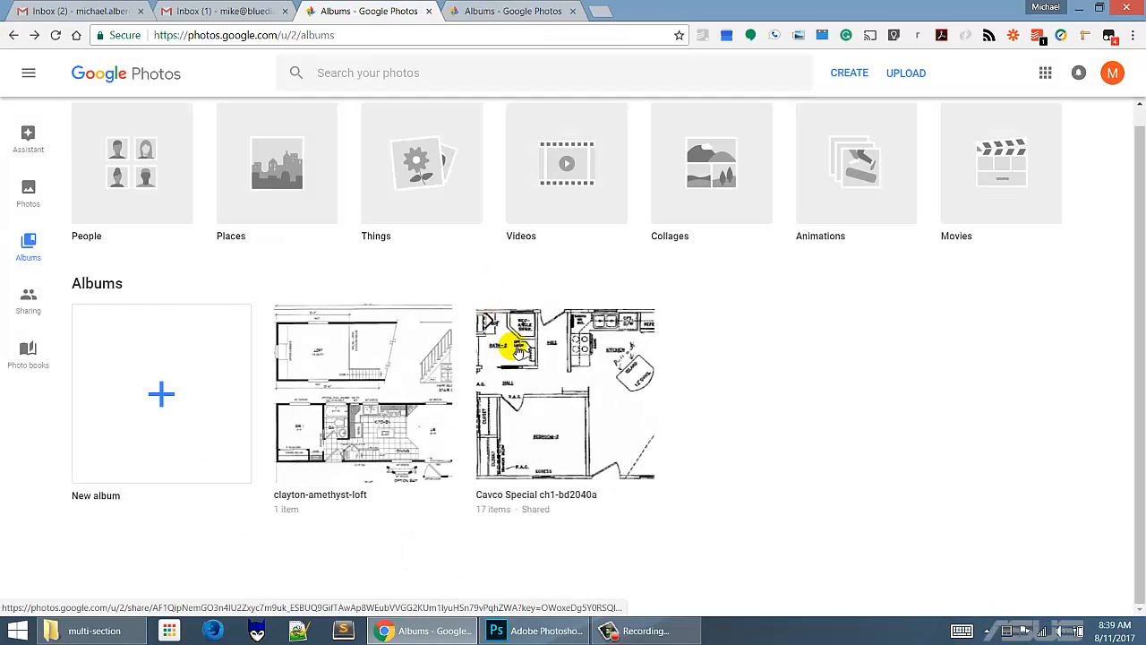
Reopen the shared Cavco Special ch1-bd2040a album, dismiss the notice about who has joined, and browse its photos
click(559, 410)
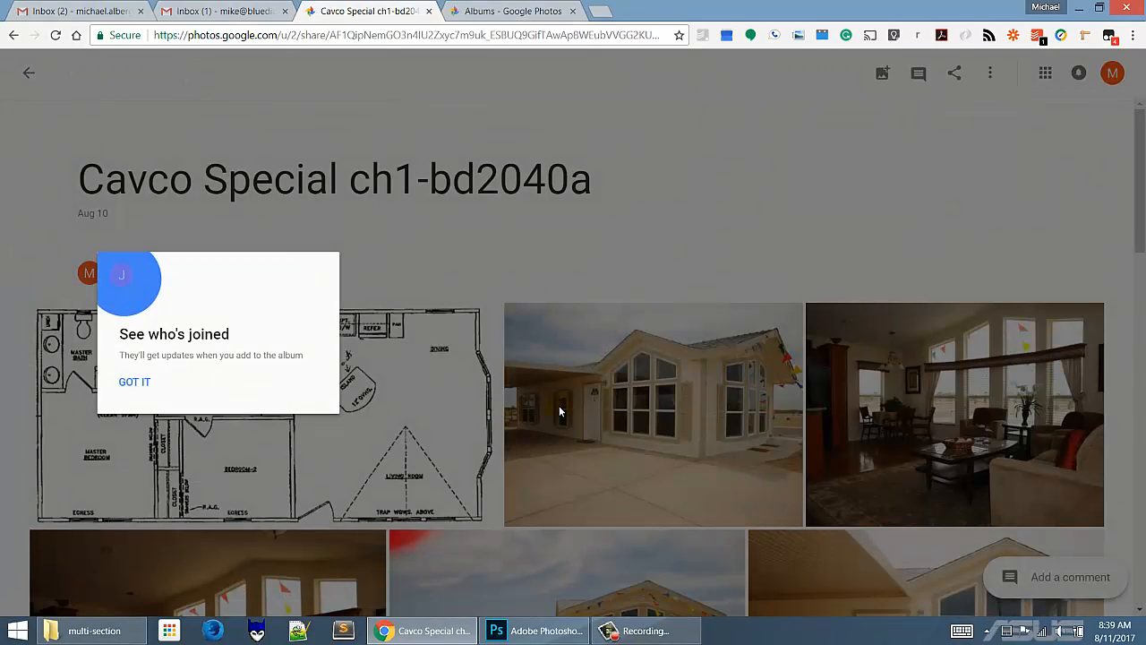
click(132, 381)
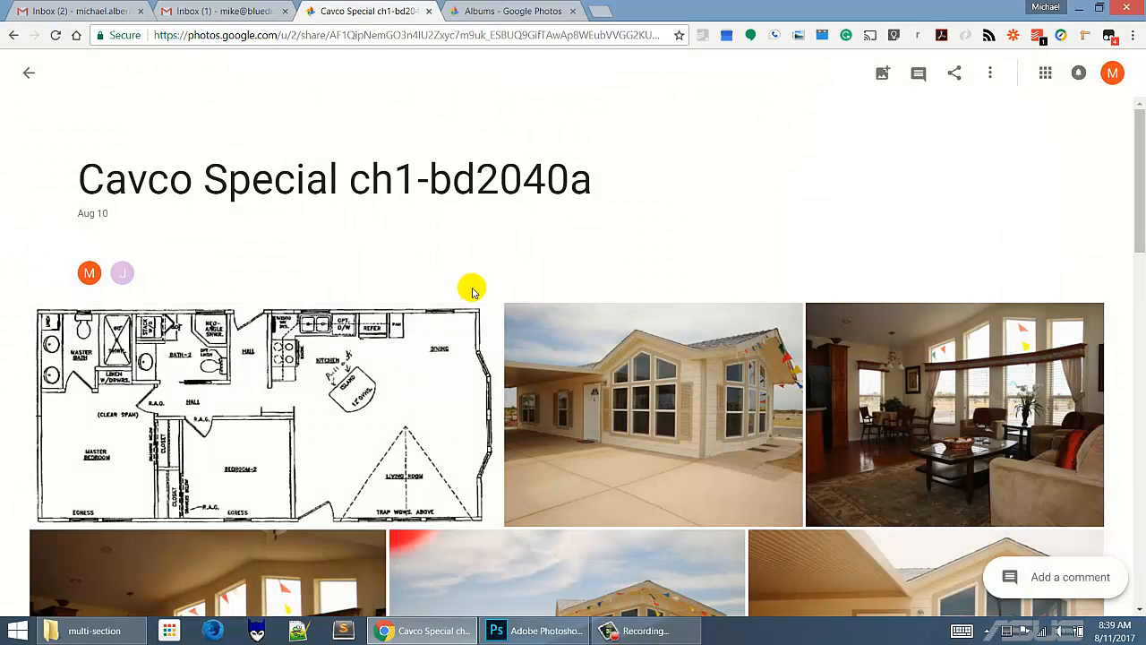
scroll(466, 260, down, 1)
scroll(466, 266, down, 15)
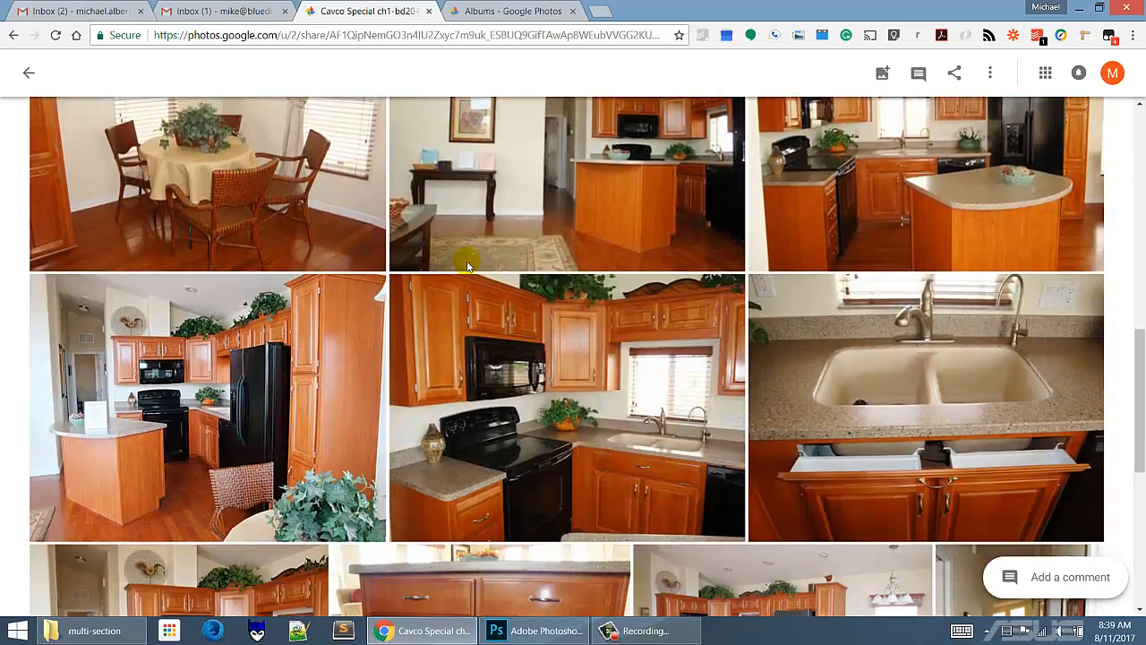
scroll(468, 259, up, 10)
scroll(470, 267, up, 4)
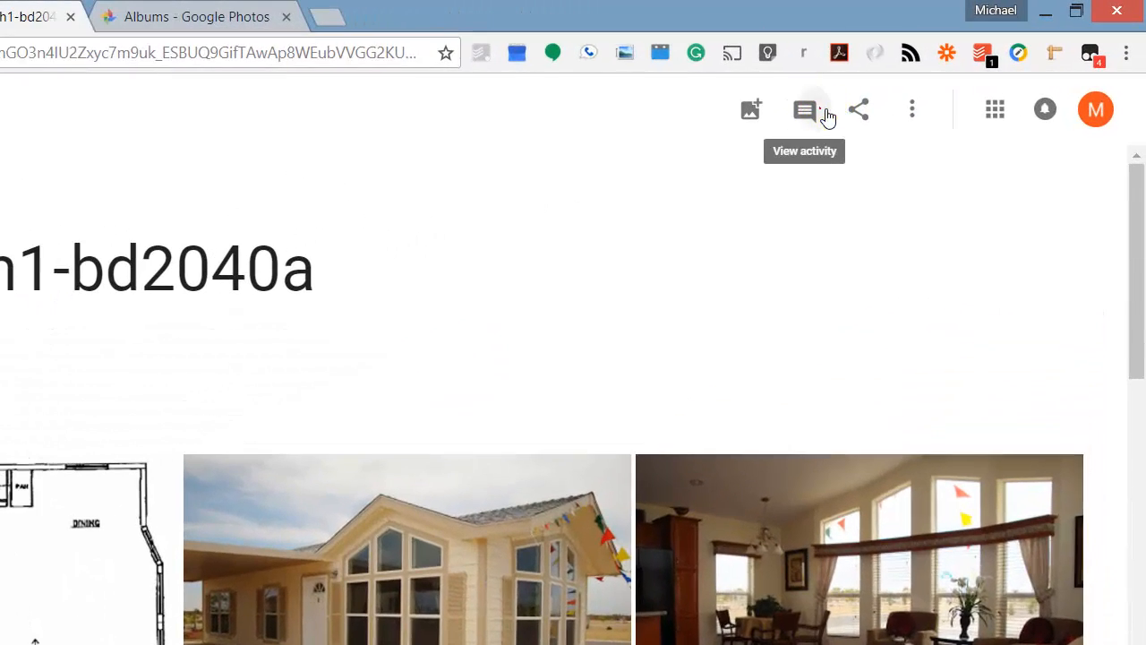
Open the shared album's activity and review the photos listed in it
click(827, 102)
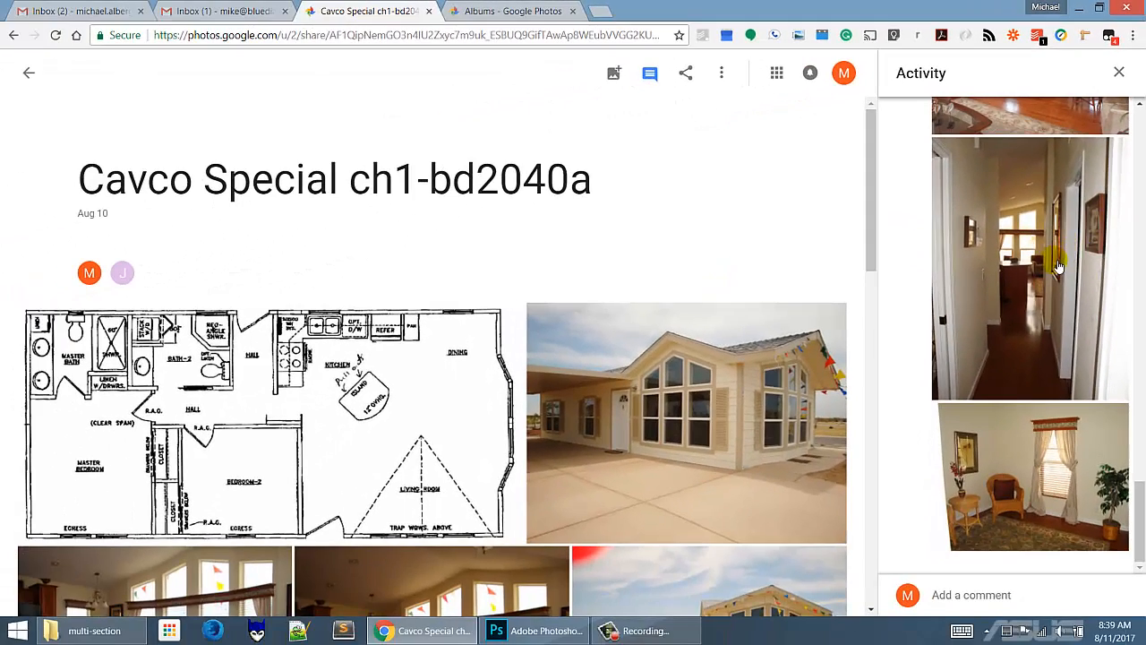
scroll(1014, 400, up, 1)
scroll(1055, 266, up, 15)
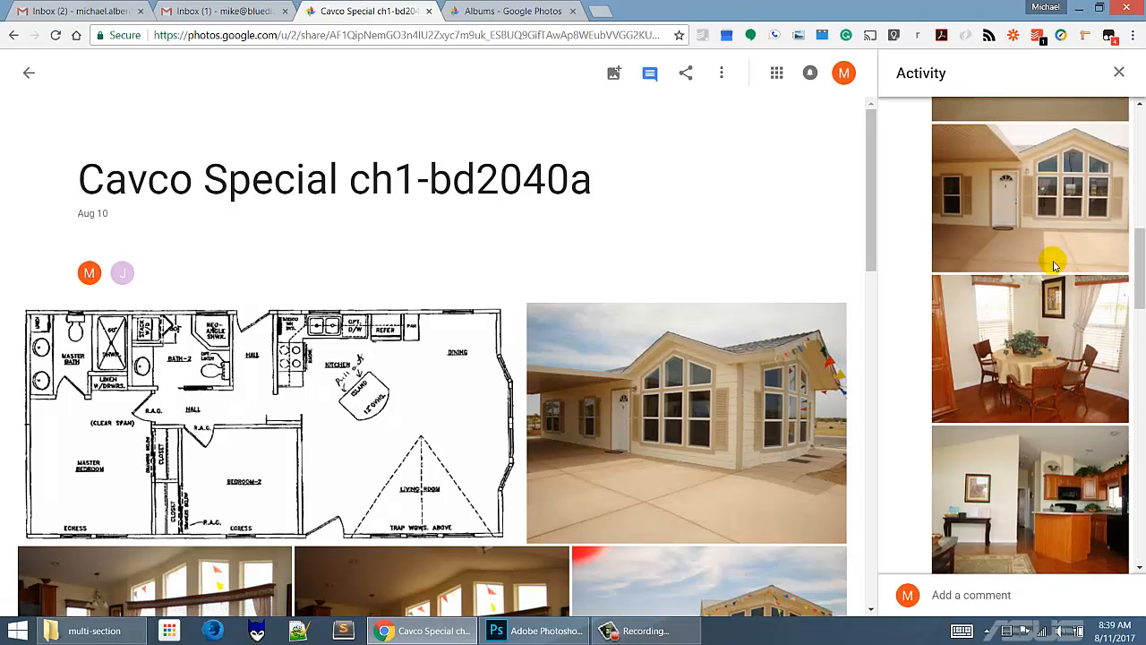
scroll(1047, 262, up, 5)
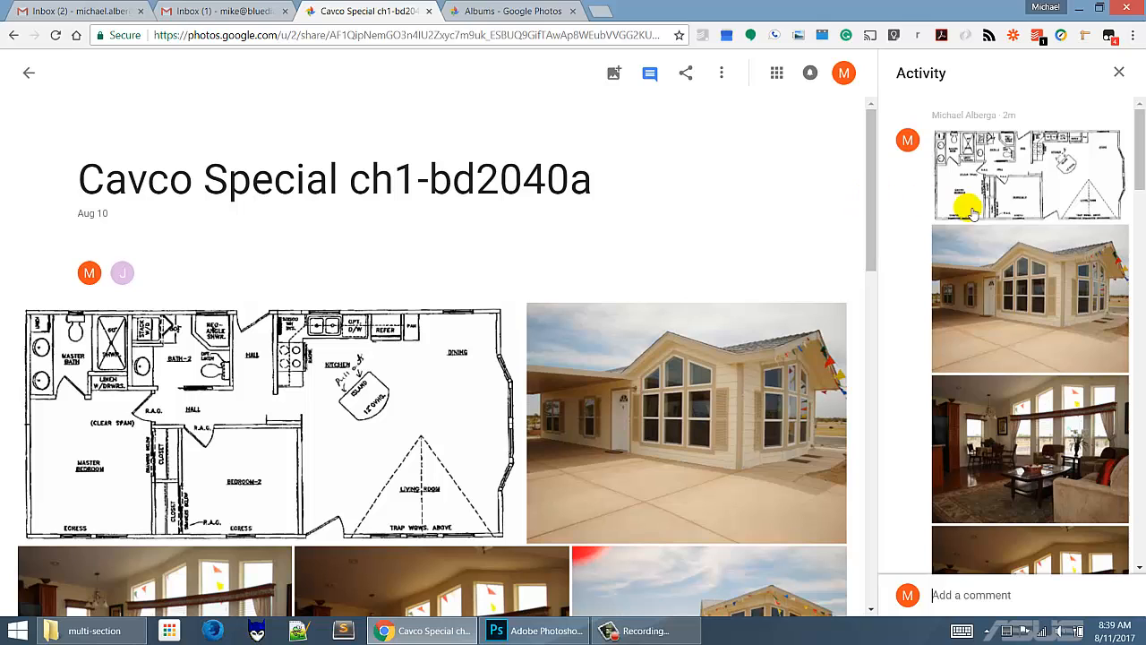
scroll(976, 232, down, 3)
scroll(984, 242, up, 5)
scroll(972, 192, down, 5)
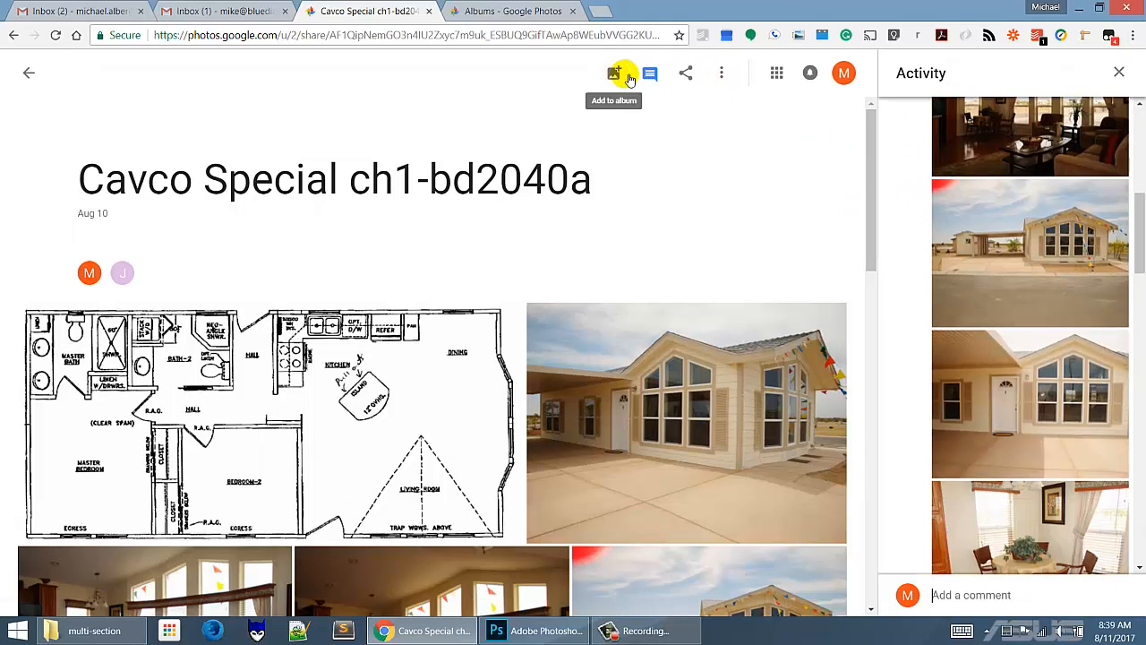
Play the Cavco Special ch1-bd2040a album as a slideshow, exit it and return to the albums overview
click(723, 75)
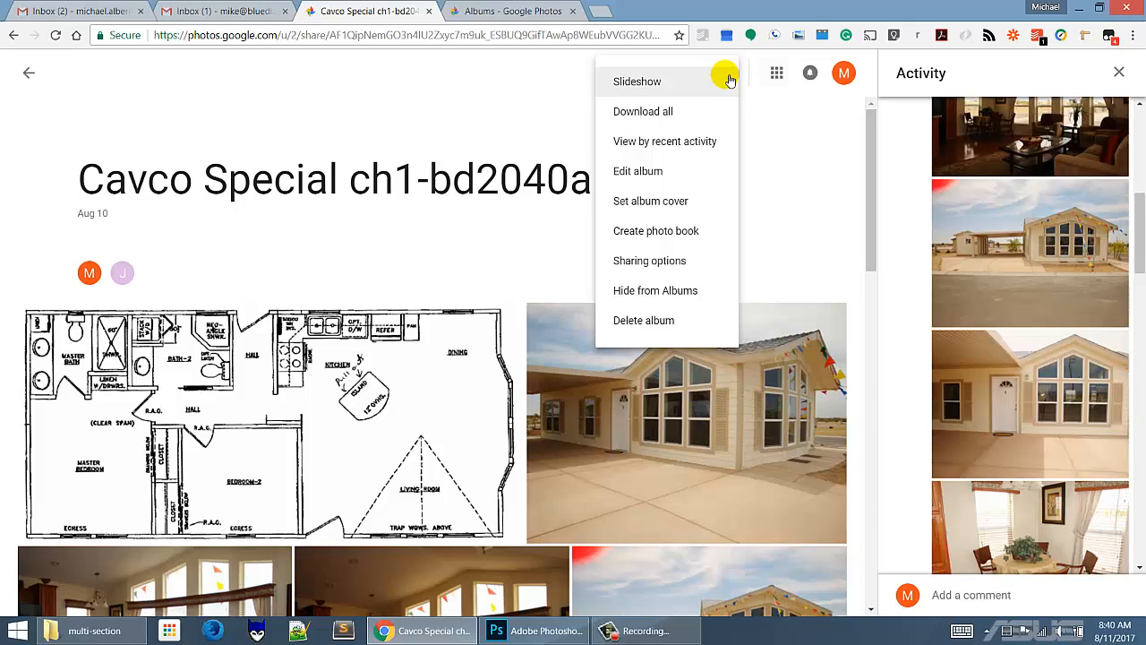
click(650, 82)
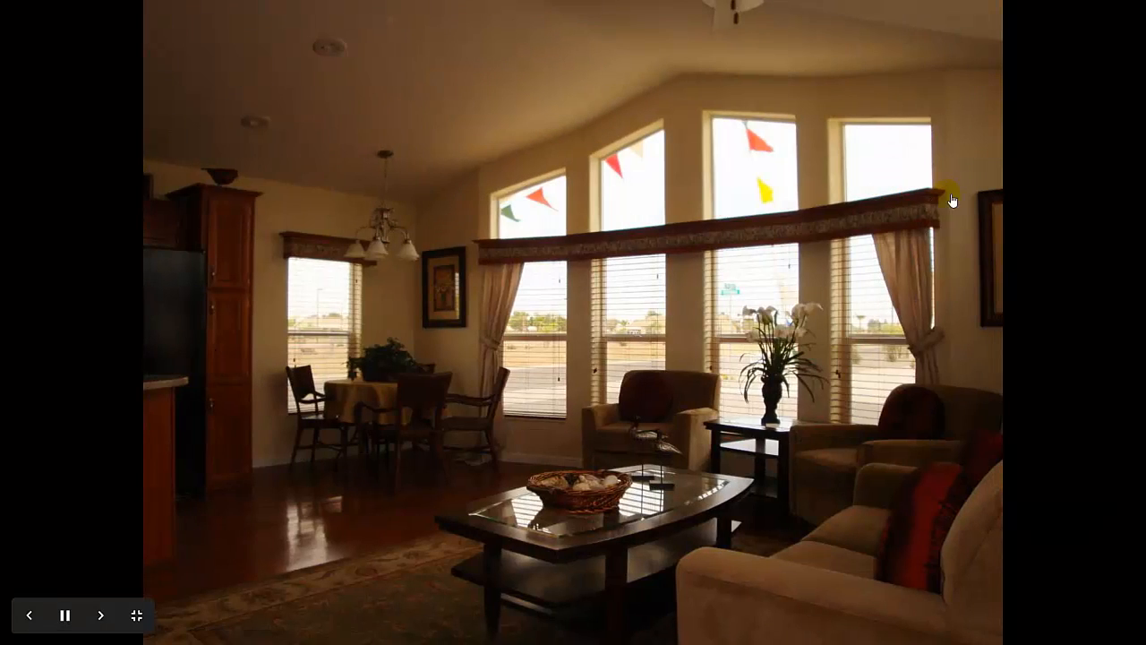
click(134, 617)
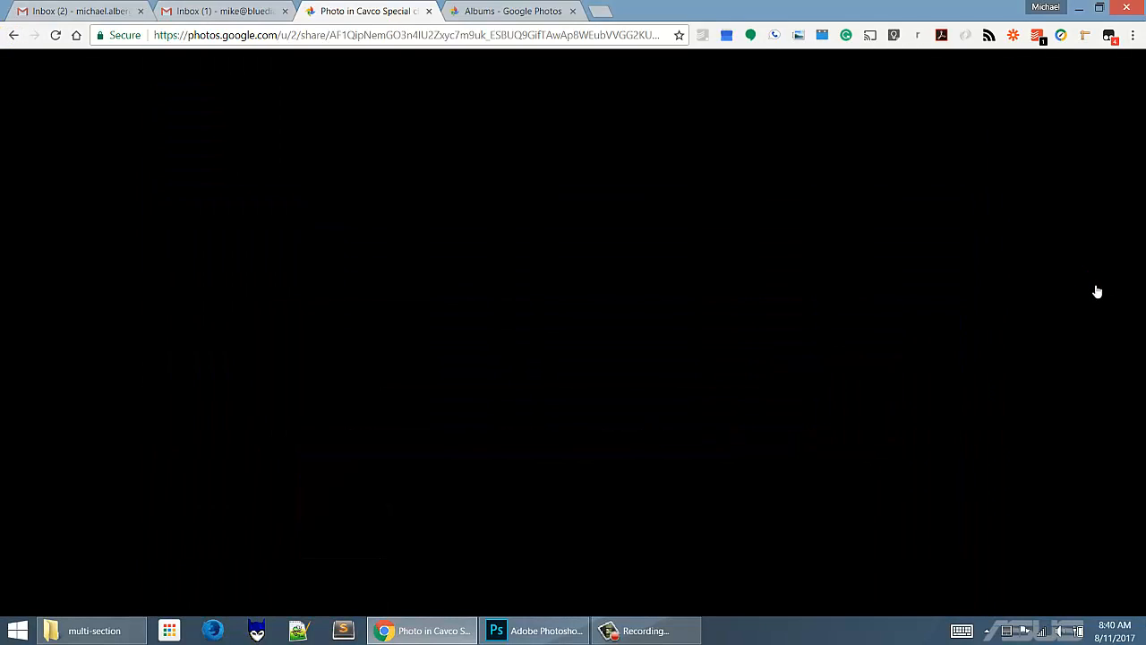
click(13, 35)
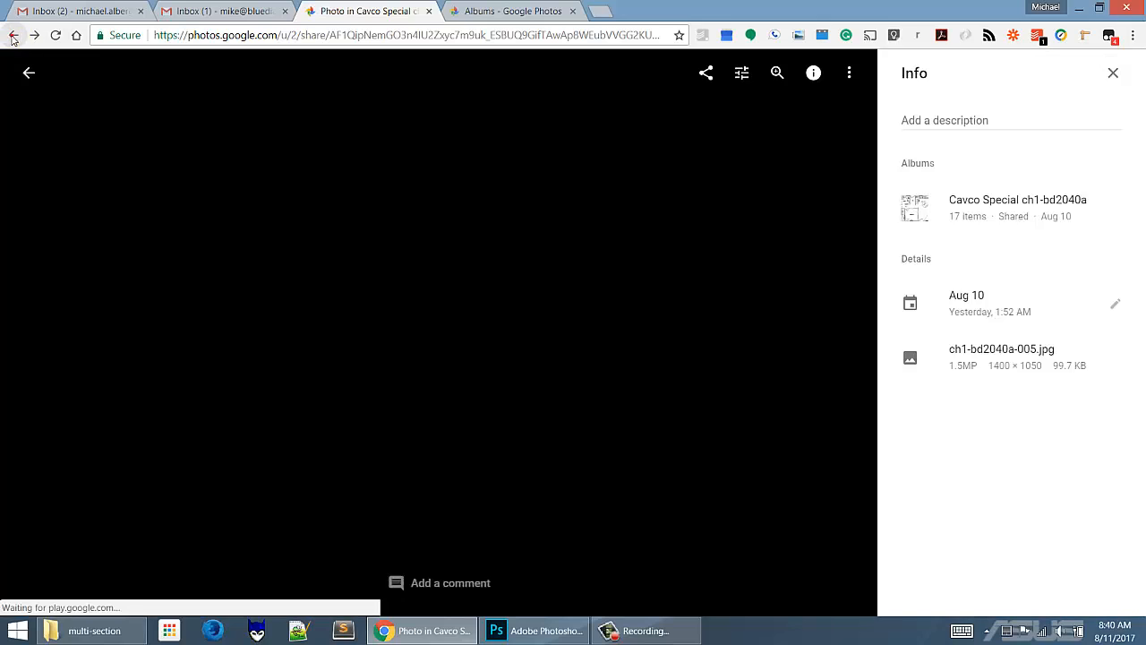
click(13, 36)
click(14, 36)
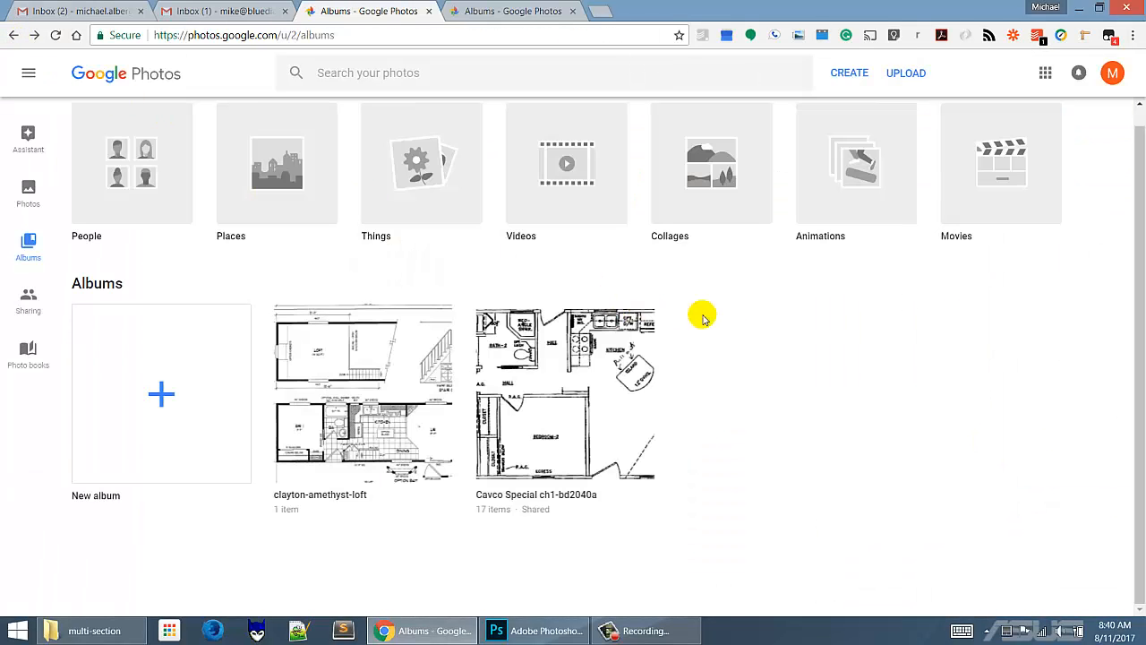
Open the full photo library and look through all uploaded floor plans and home photos
scroll(748, 326, up, 1)
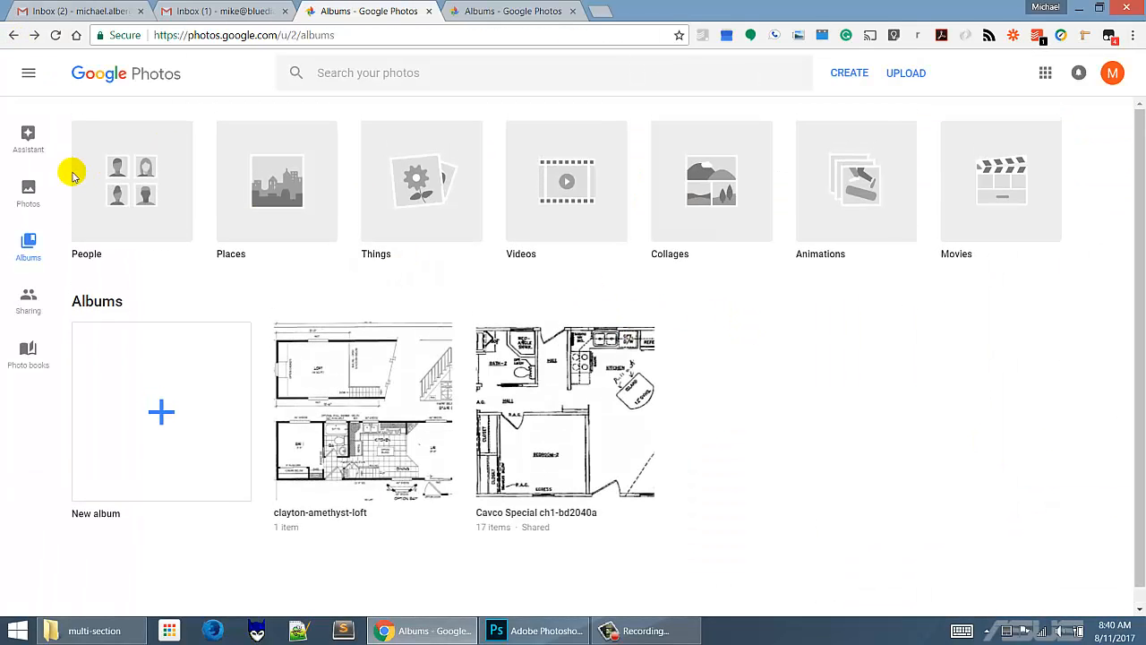
click(30, 188)
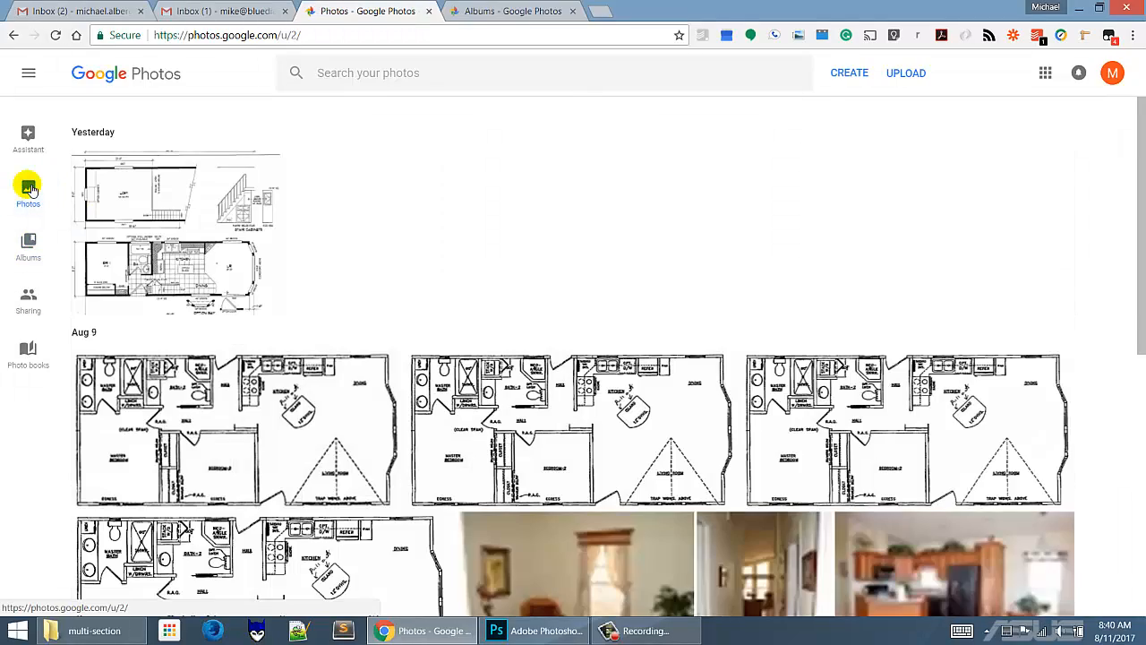
scroll(583, 257, down, 1)
scroll(583, 257, down, 5)
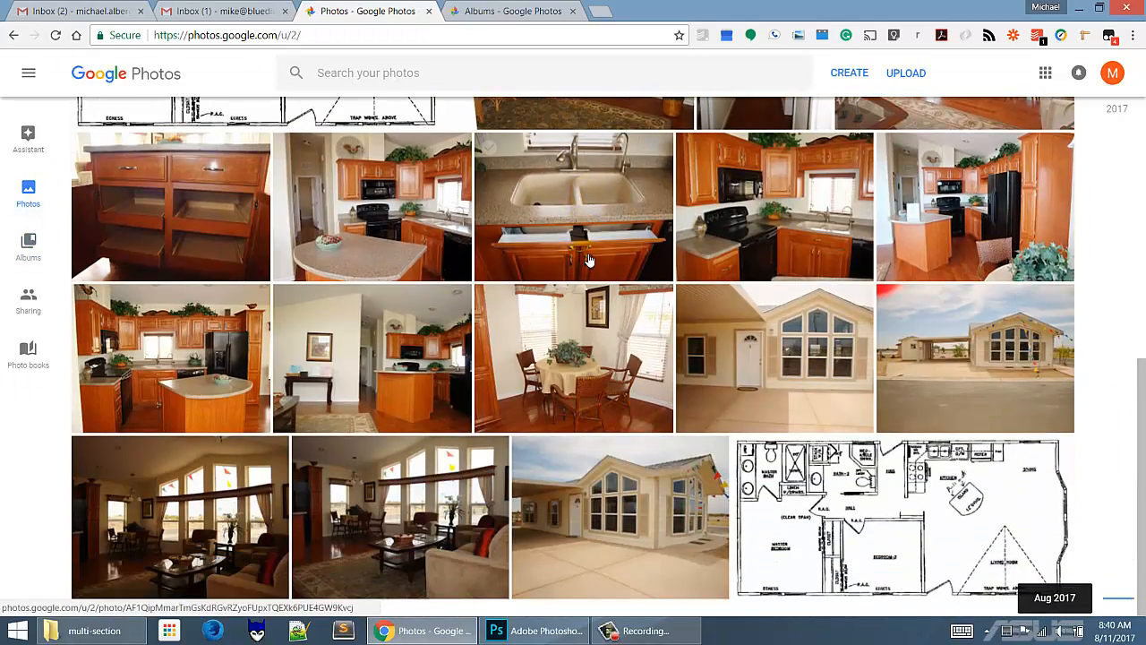
scroll(555, 400, up, 6)
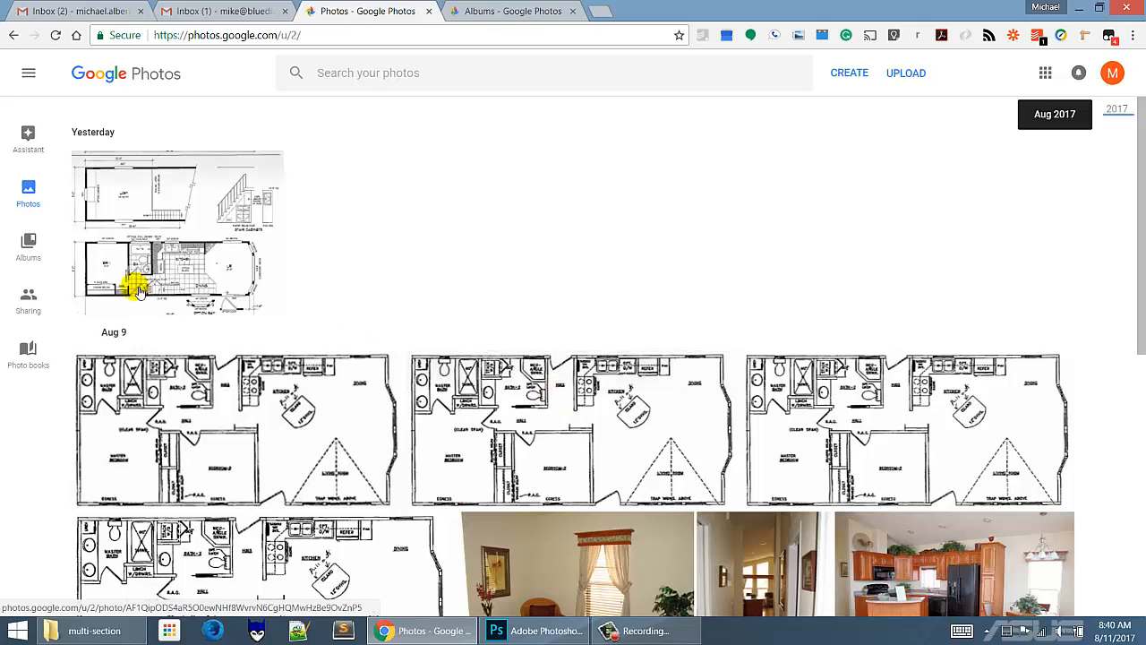
Look over the albums overview, the shared albums and the Assistant's options for creating new items
click(36, 237)
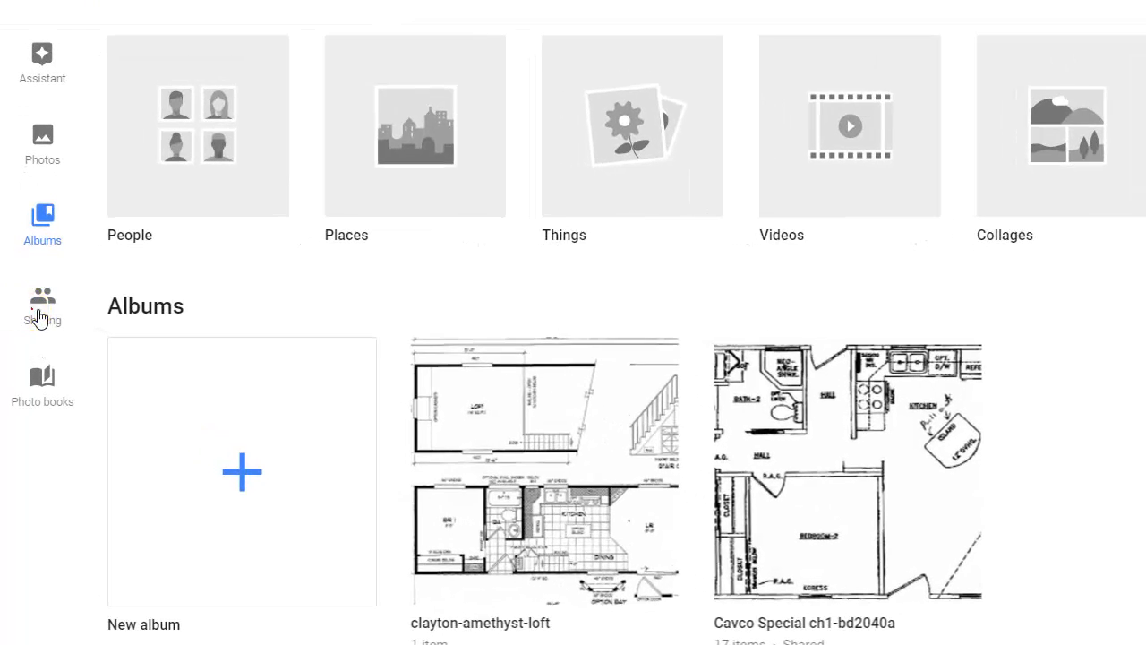
click(39, 318)
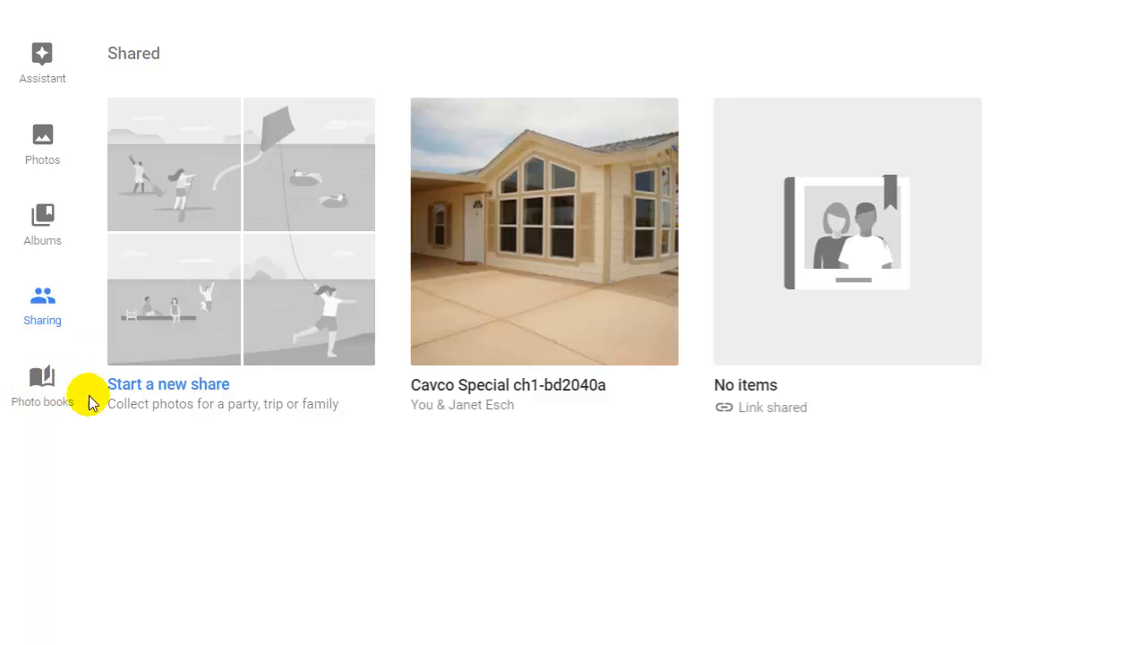
click(50, 66)
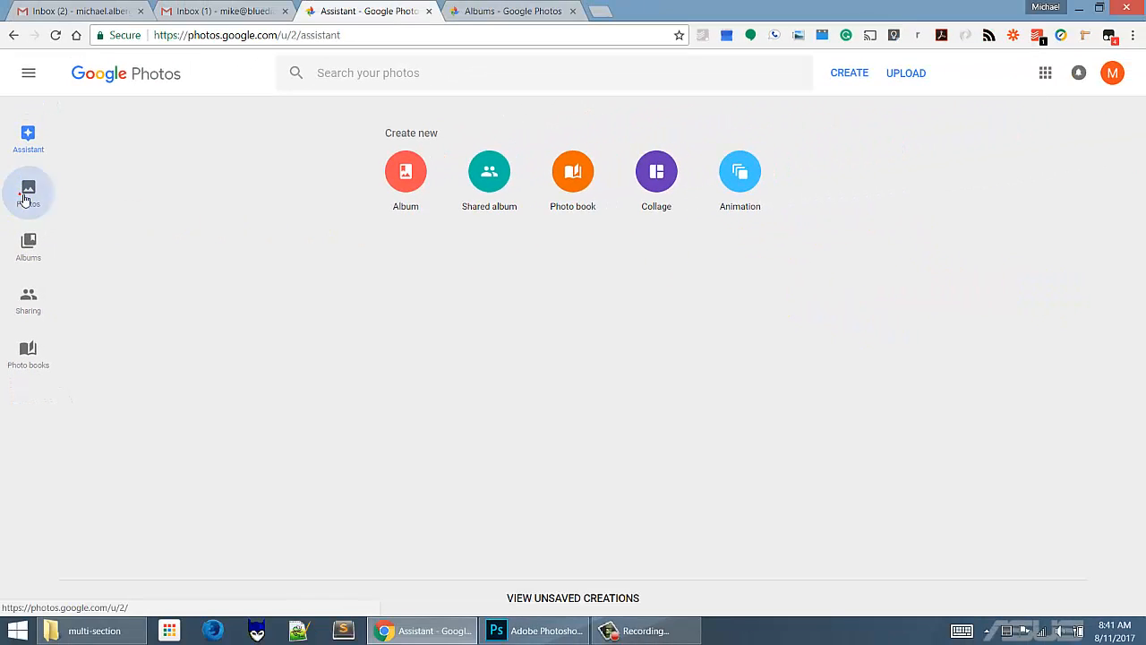
Return to the photo library and review the uploaded floor plans and home photos from newest to oldest
click(26, 197)
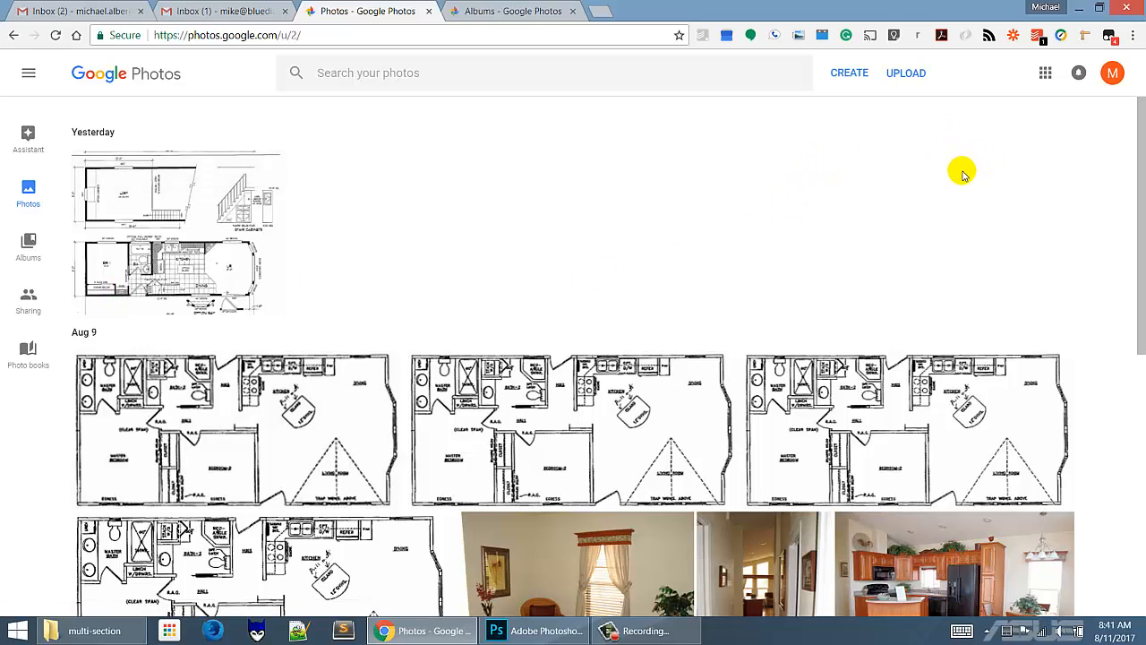
scroll(957, 179, down, 6)
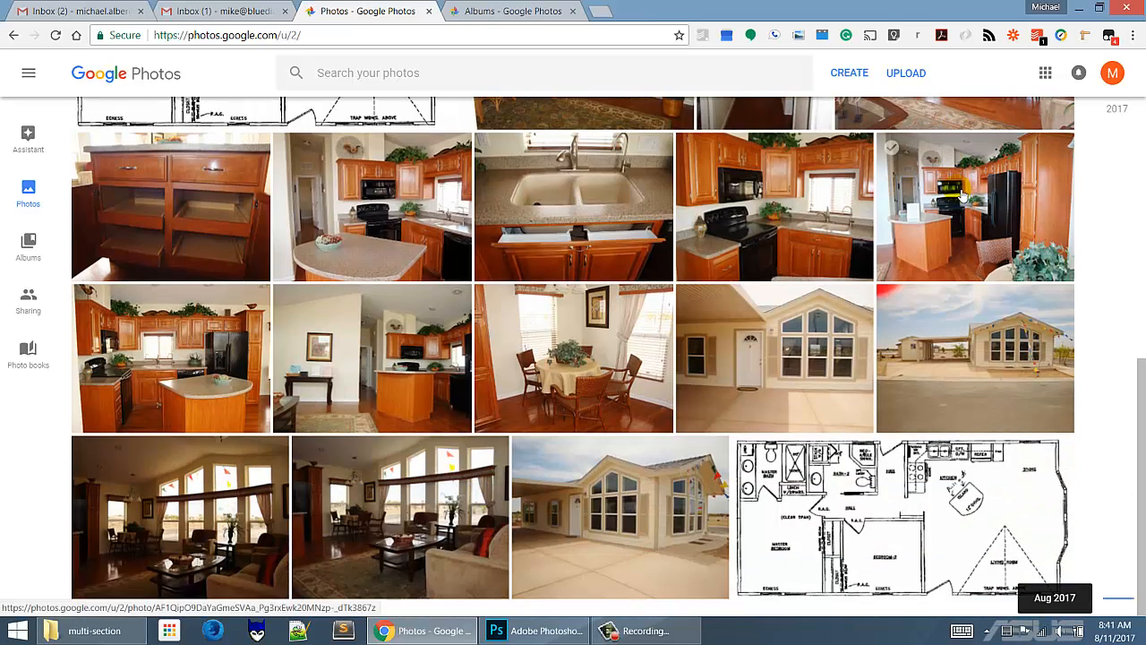
scroll(957, 188, up, 6)
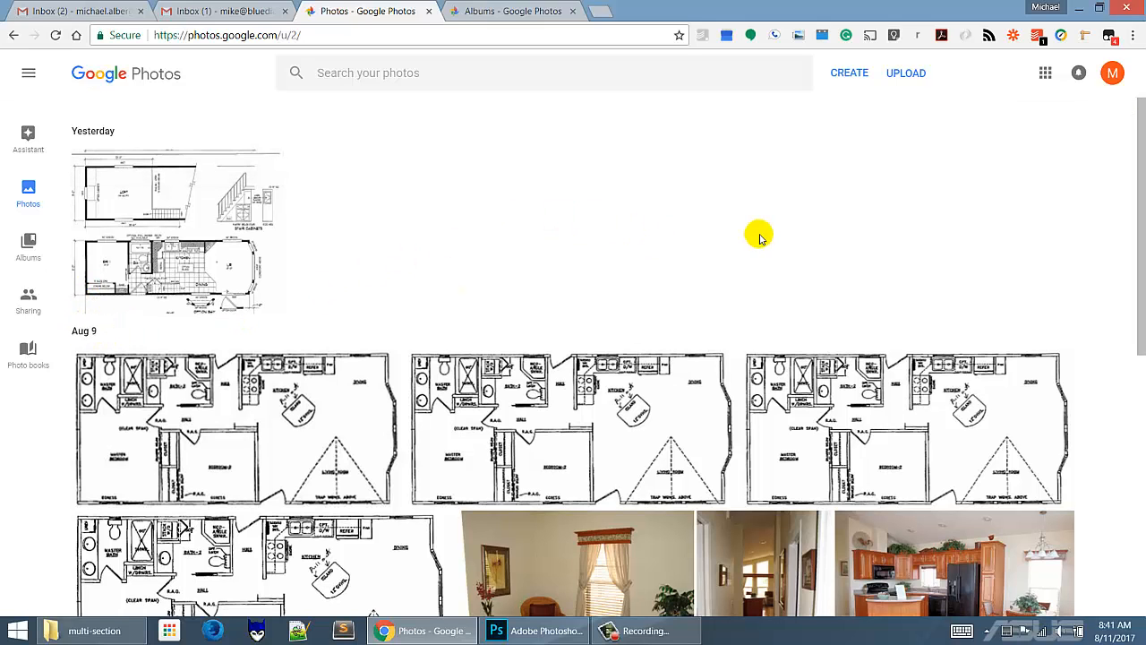
scroll(759, 235, down, 6)
scroll(764, 240, up, 6)
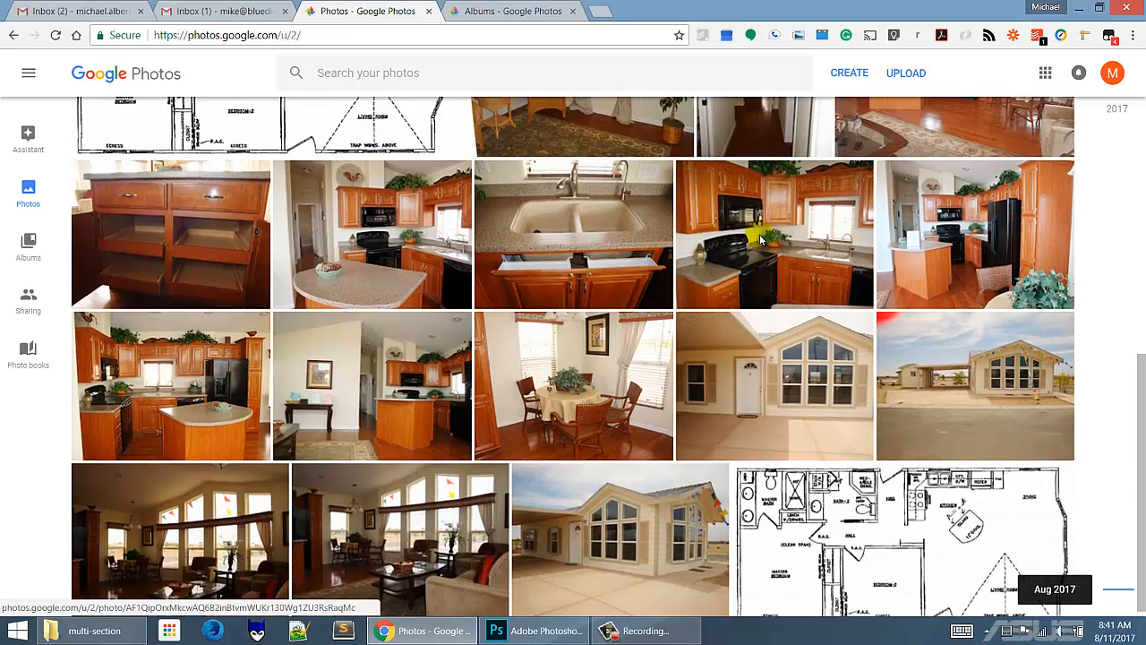